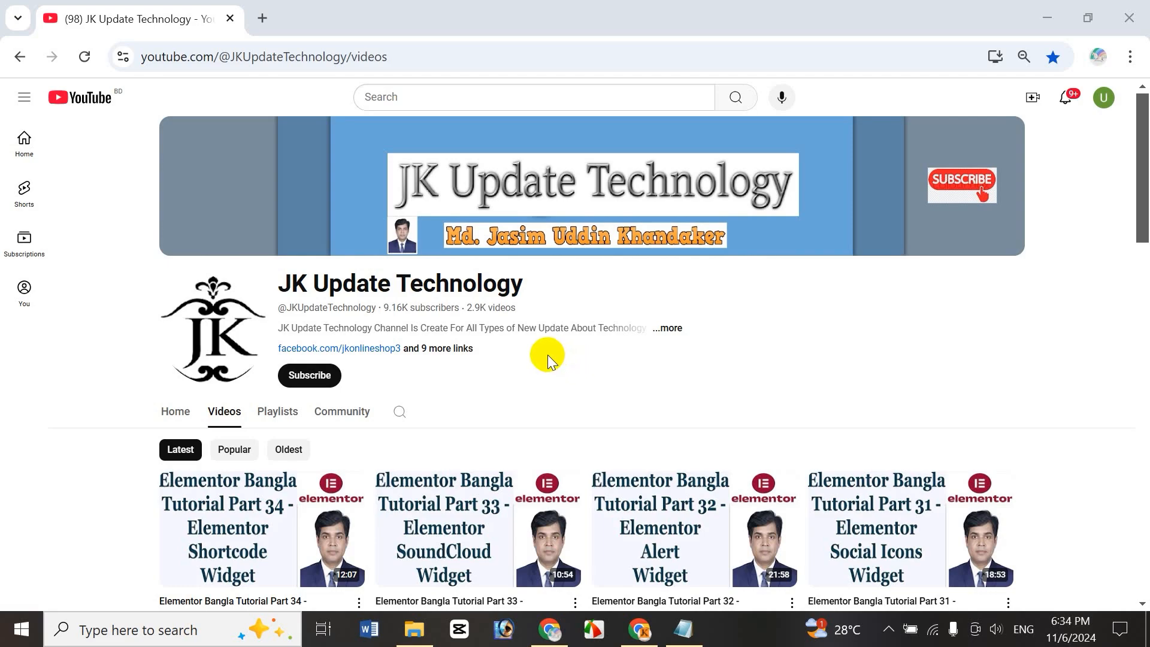
# Step: Look over the channel's playlists, then return to its list of videos
pyautogui.moveTo(1140, 189); pyautogui.dragTo(1138, 218)
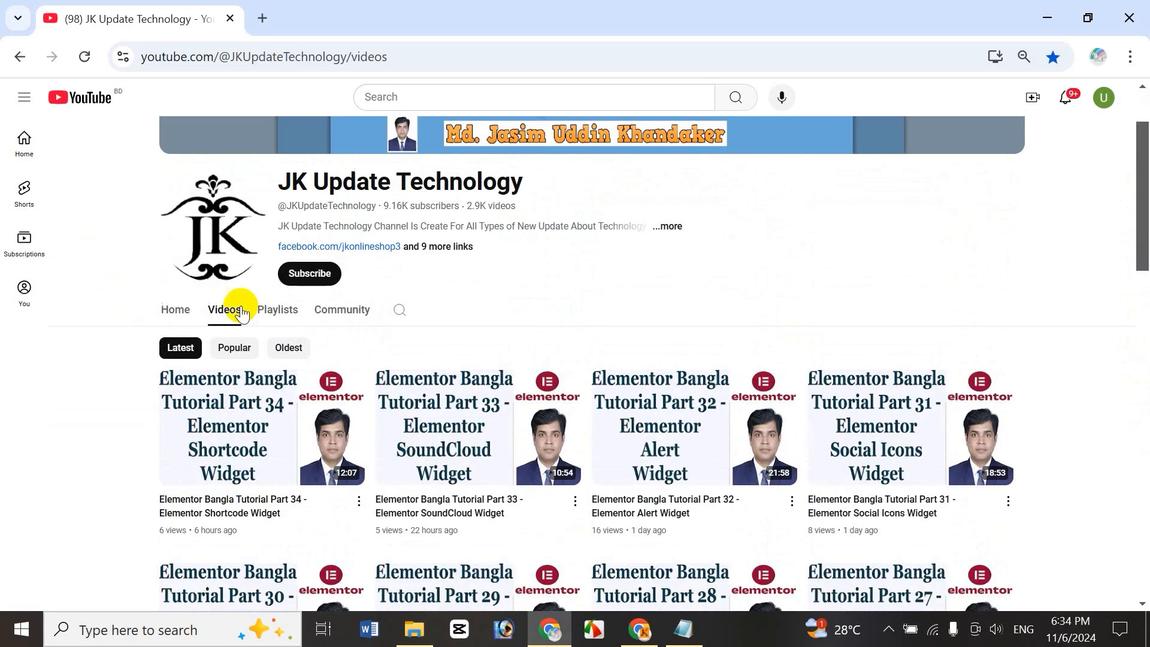
pyautogui.click(277, 310)
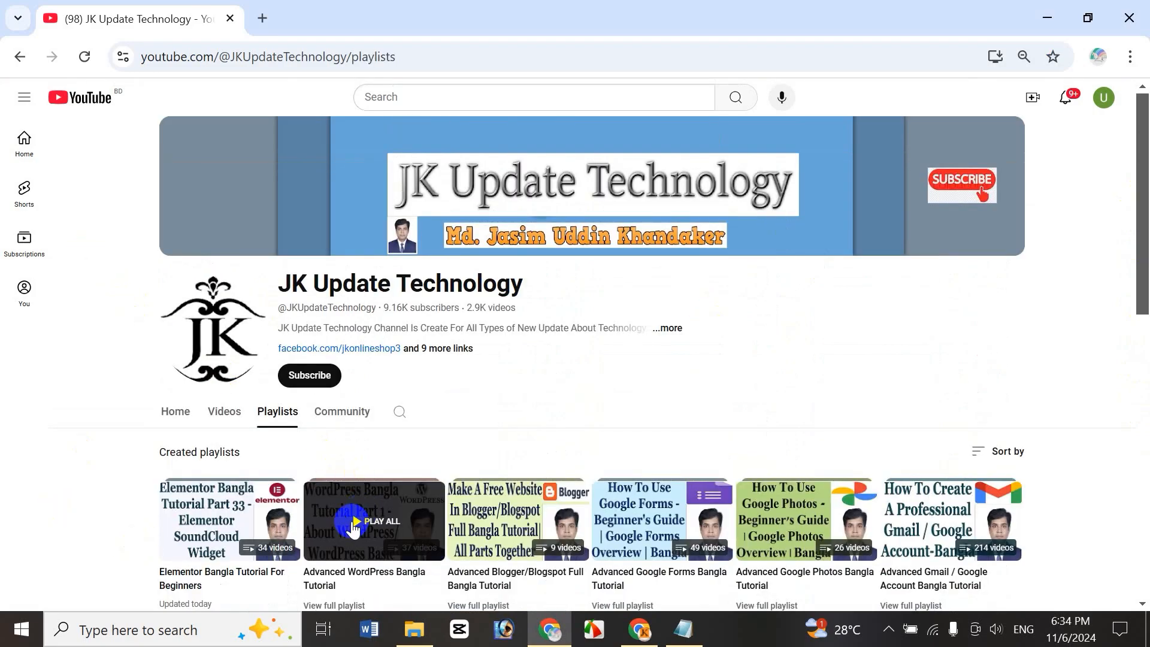
pyautogui.moveTo(1137, 300); pyautogui.dragTo(1138, 306)
pyautogui.click(237, 391)
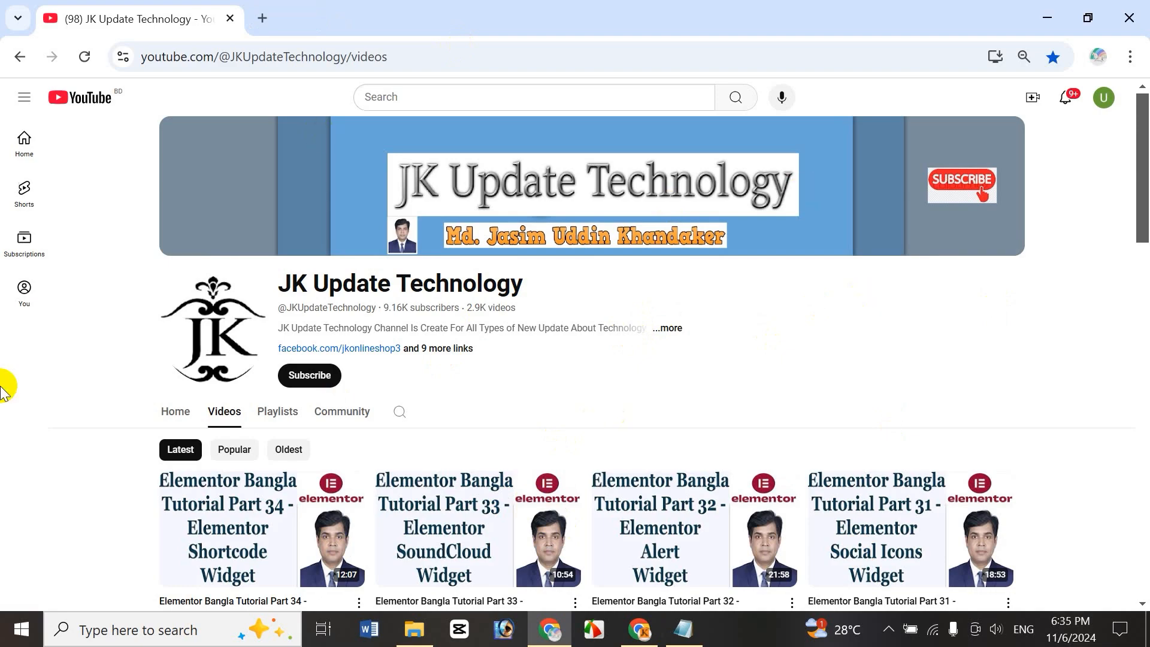
# Step: Open XAMPP Control Panel, start the Apache and MySQL modules, and minimize the control panel
pyautogui.click(101, 630)
pyautogui.write('xa')
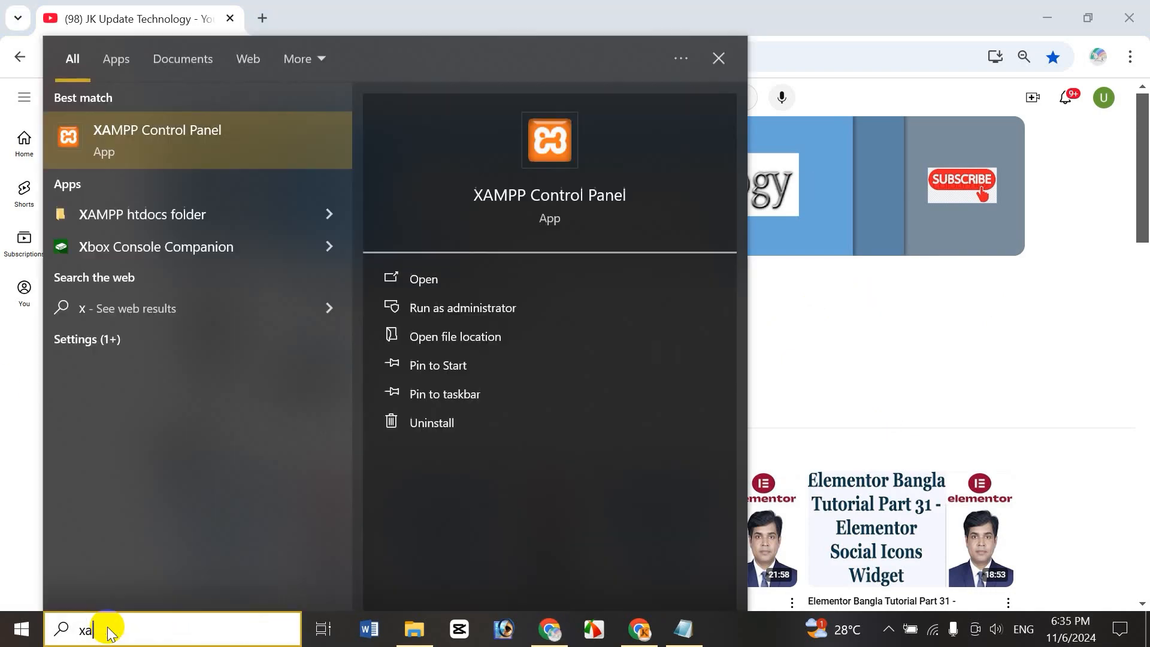
pyautogui.write('m')
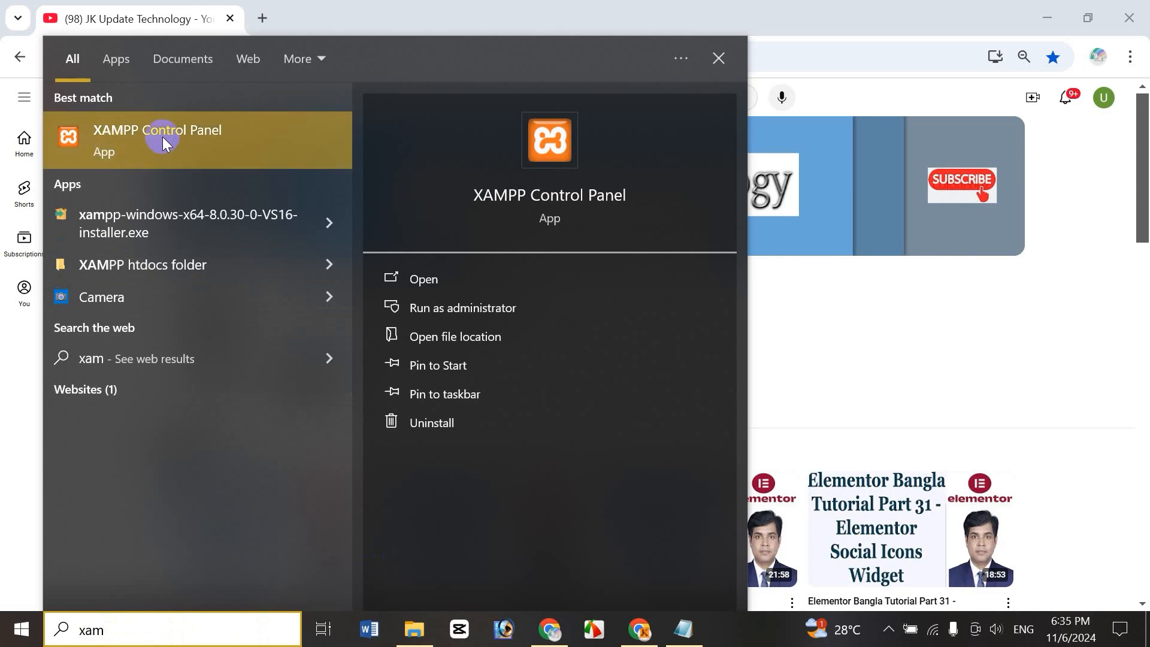
pyautogui.click(163, 137)
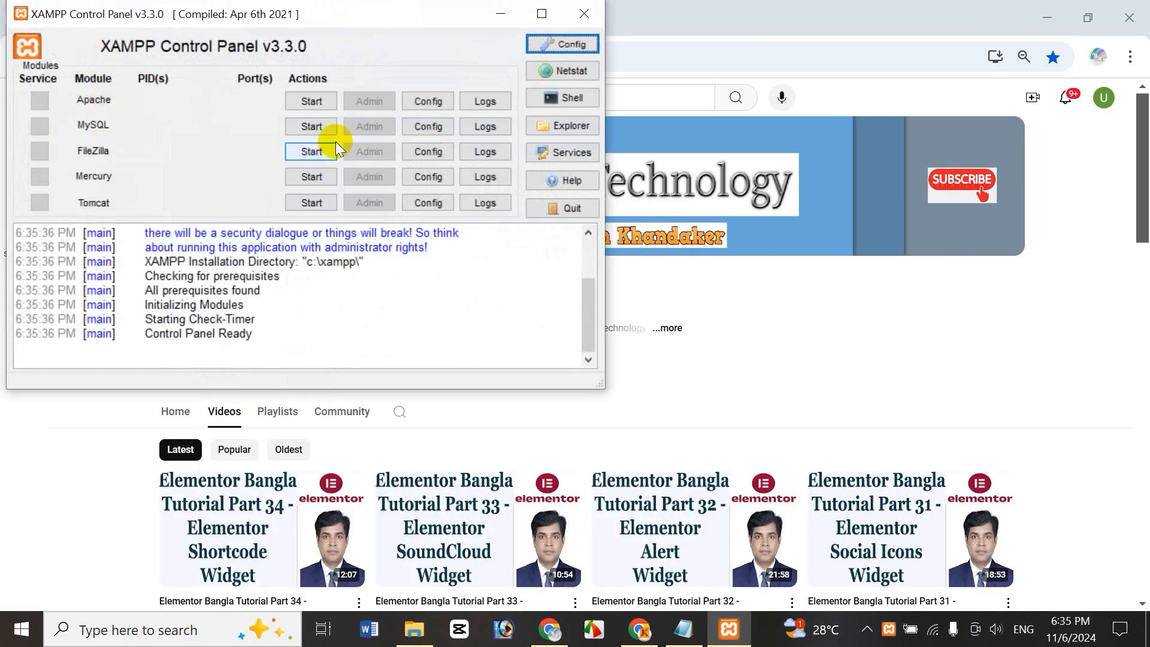
pyautogui.click(307, 102)
pyautogui.click(312, 126)
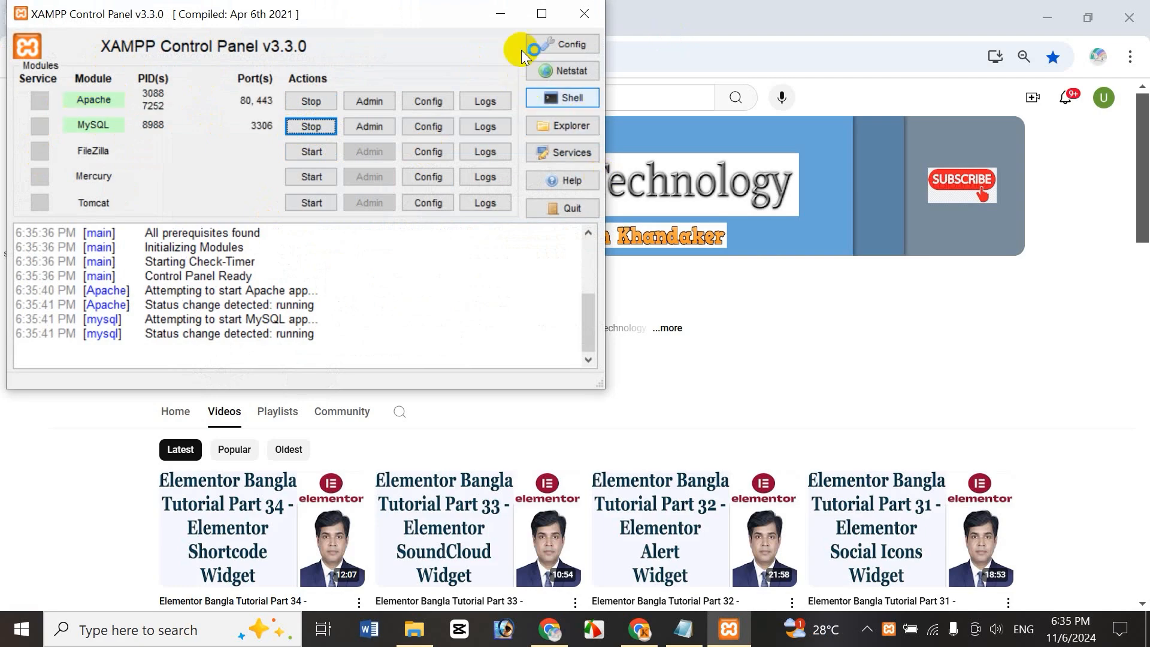
pyautogui.click(503, 15)
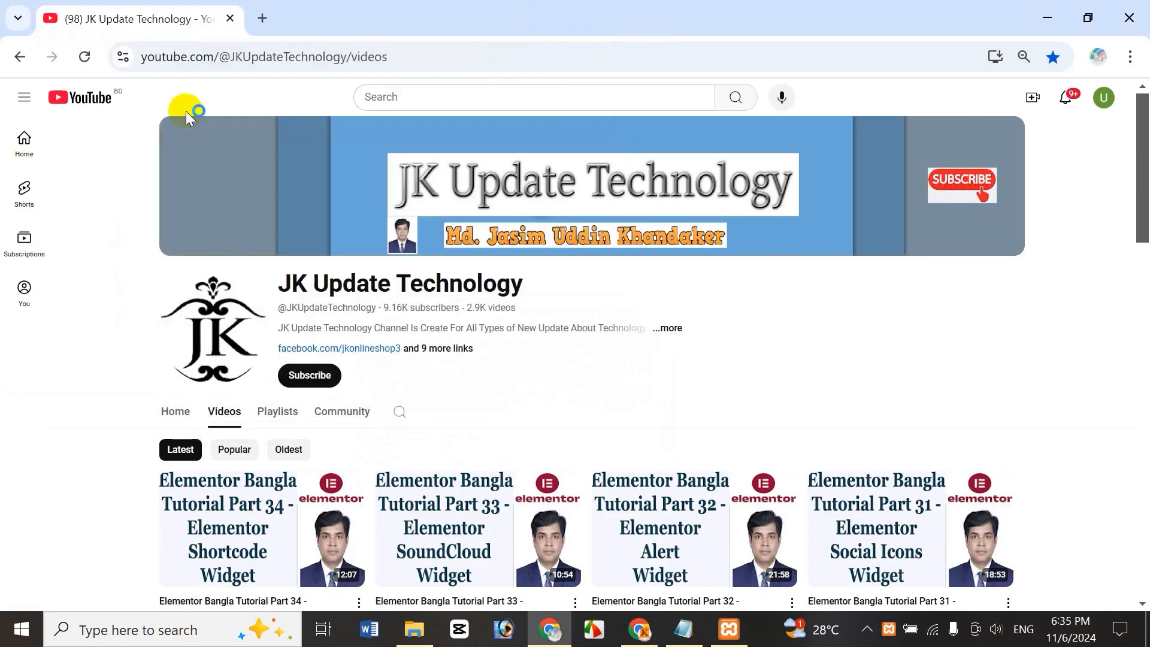
# Step: Open the wp-admin page of the local WordPress site on localhost in a new browser tab
pyautogui.click(261, 24)
pyautogui.write('localhost/jasim/wp-admin')
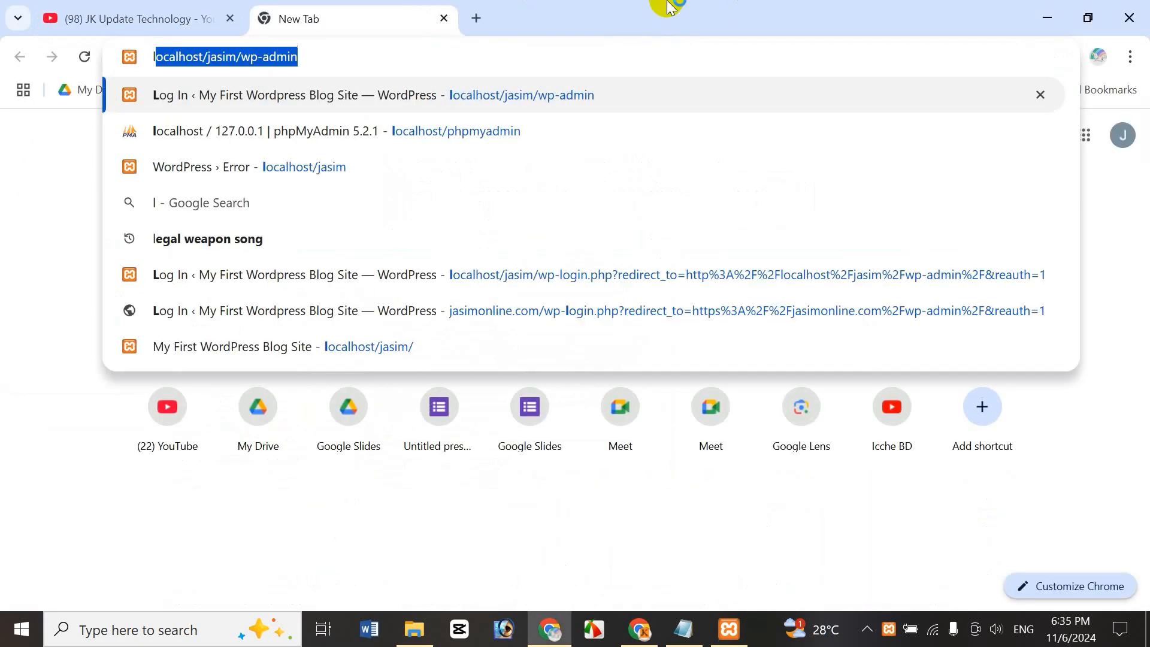
pyautogui.press('Right')
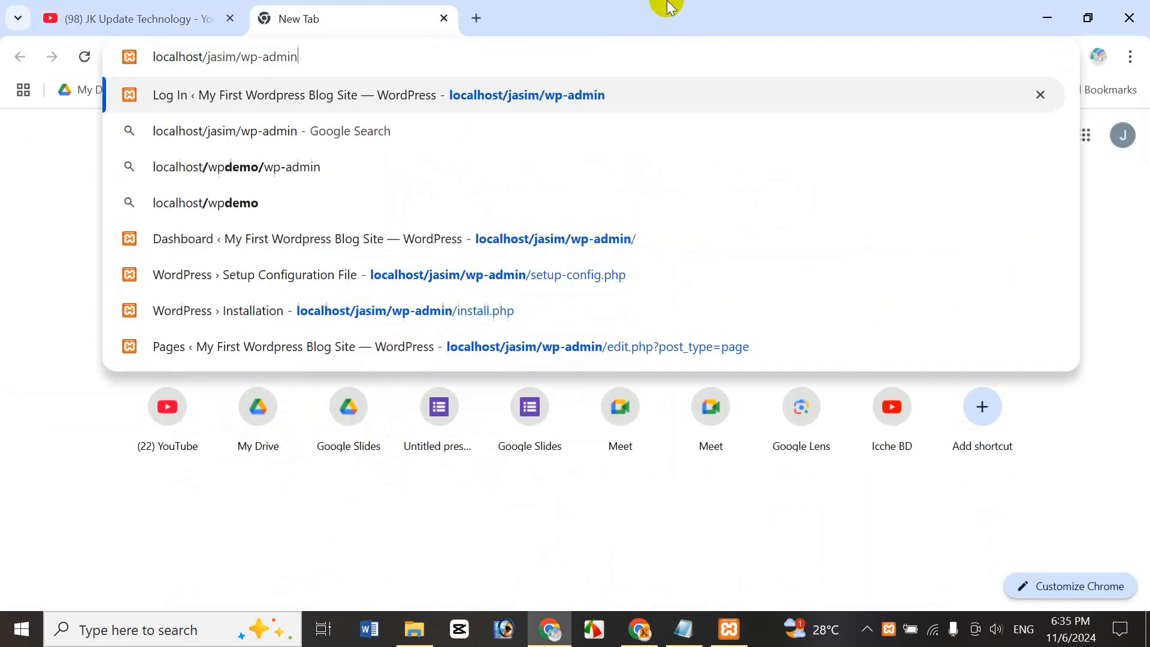
pyautogui.doubleClick(212, 57)
pyautogui.moveTo(250, 57); pyautogui.dragTo(343, 61)
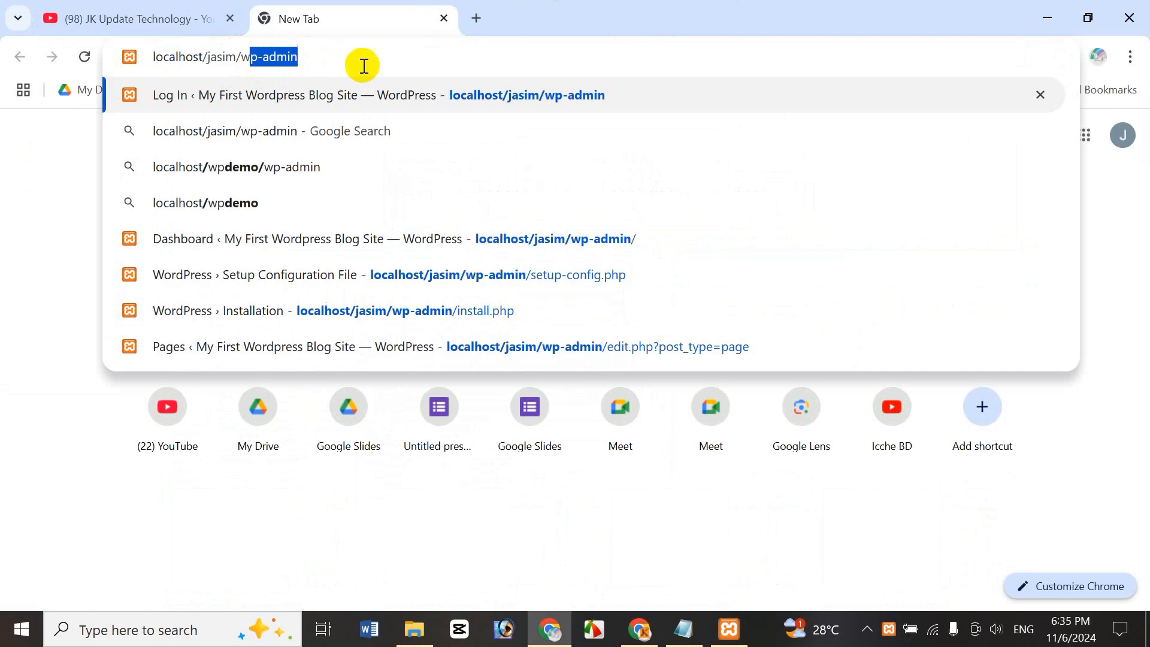
pyautogui.doubleClick(210, 58)
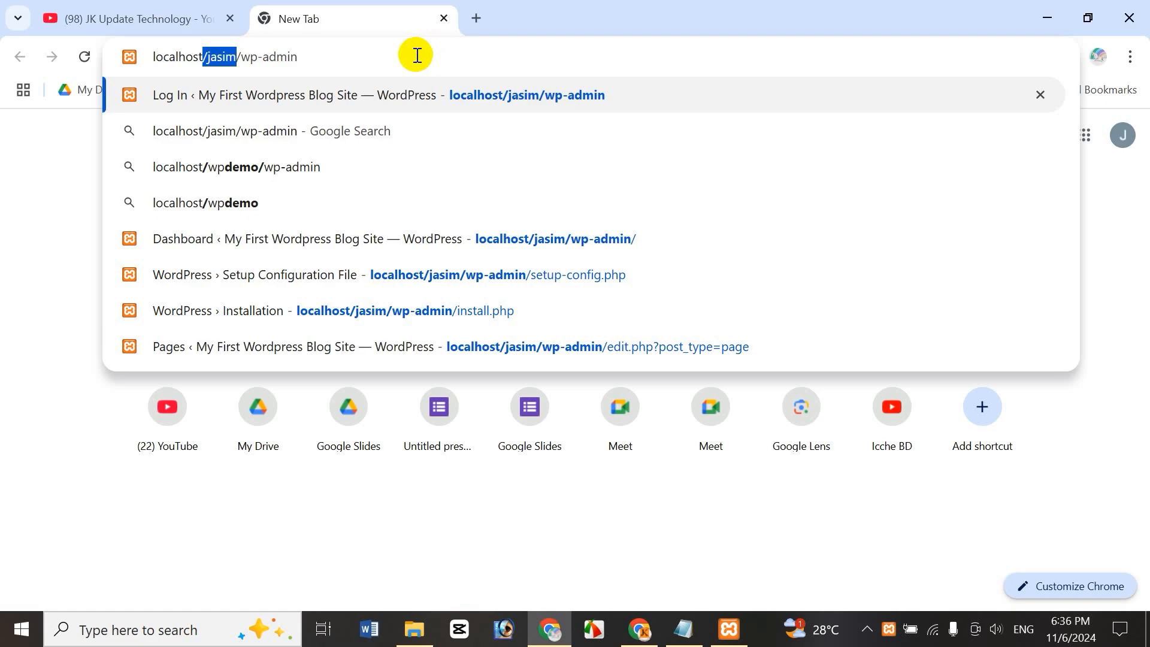
pyautogui.moveTo(249, 57); pyautogui.dragTo(313, 53)
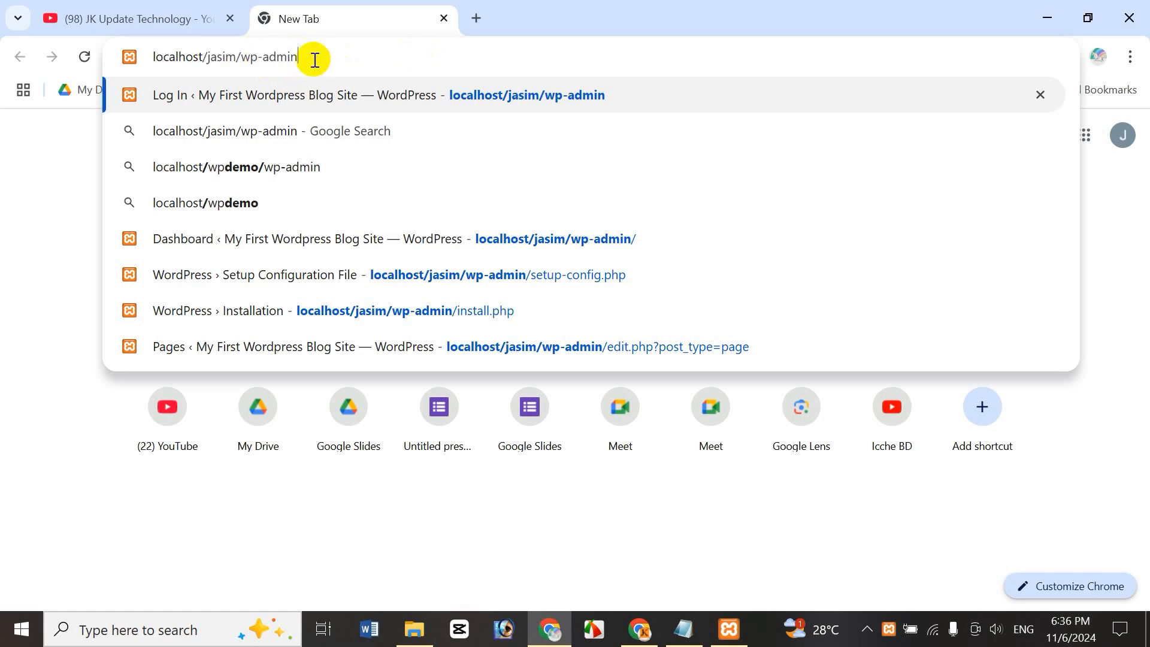
pyautogui.press('Return')
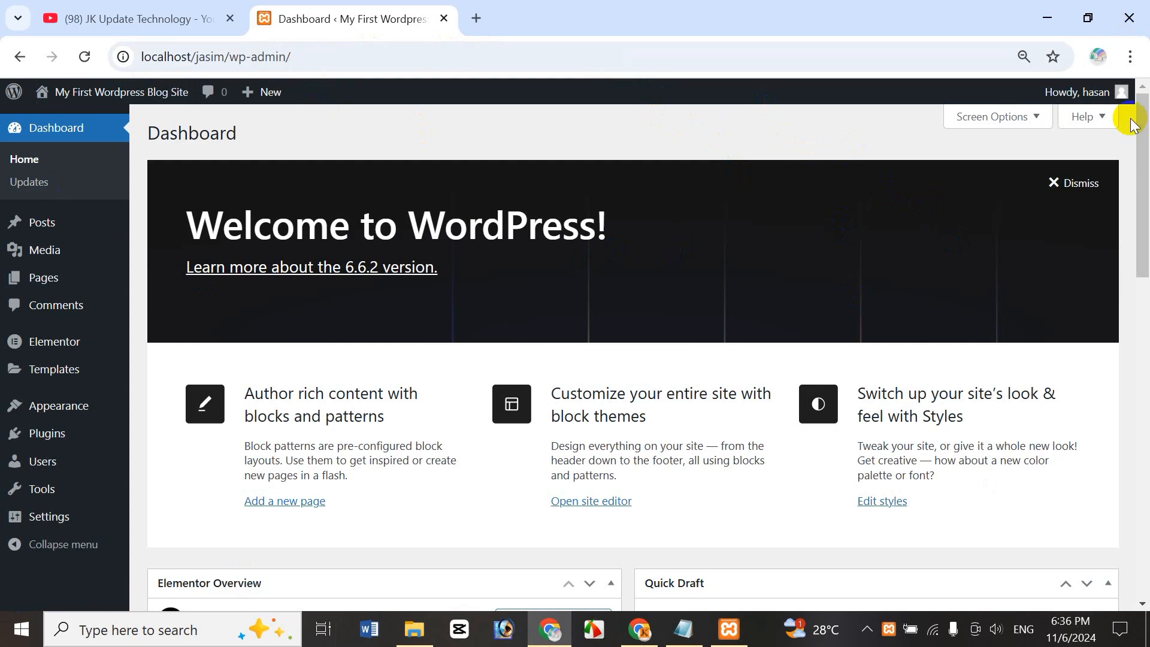
# Step: Log out of WordPress and log back in with the username and the account password
pyautogui.moveTo(1090, 94)
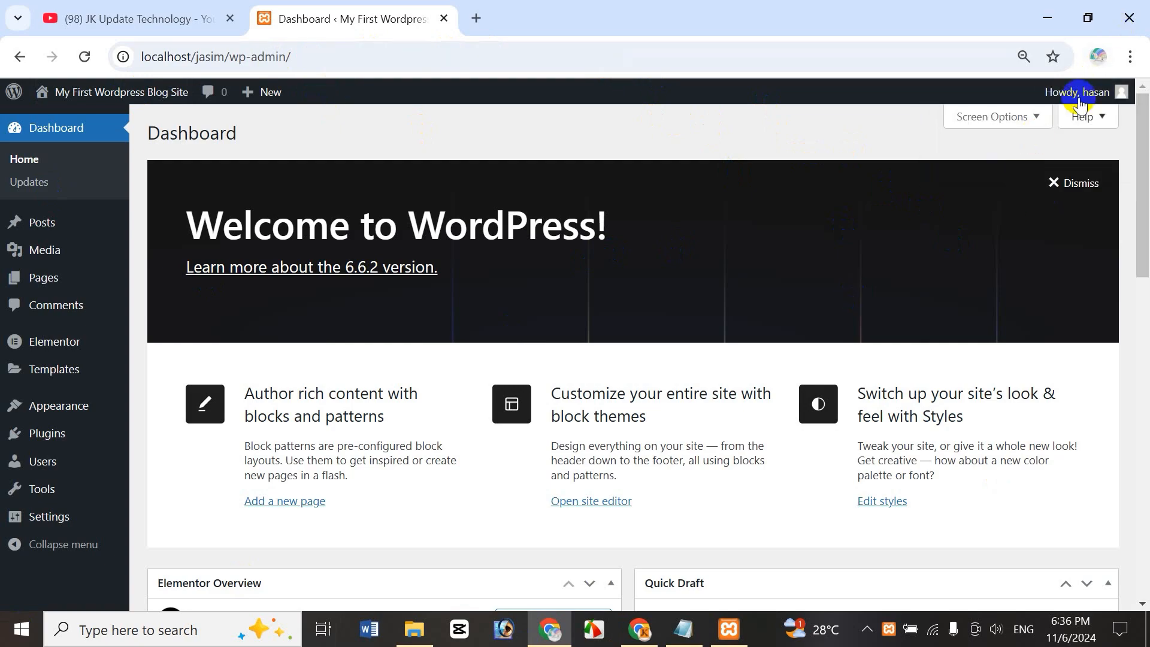
pyautogui.click(1006, 166)
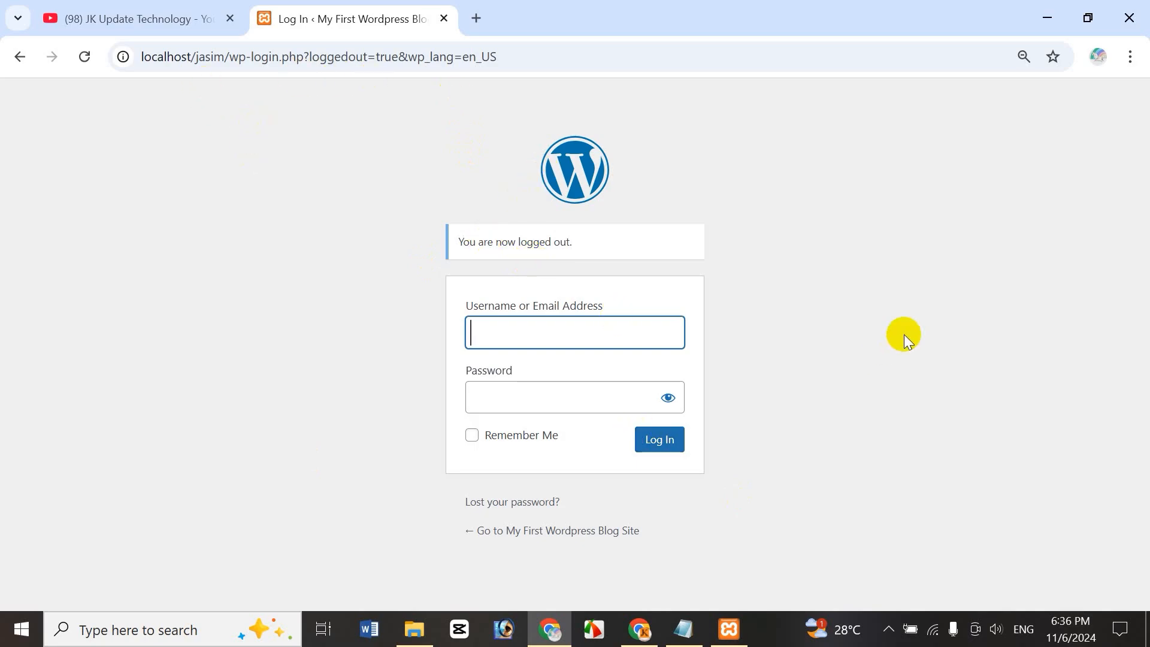
pyautogui.write('hasan')
pyautogui.press('Tab')
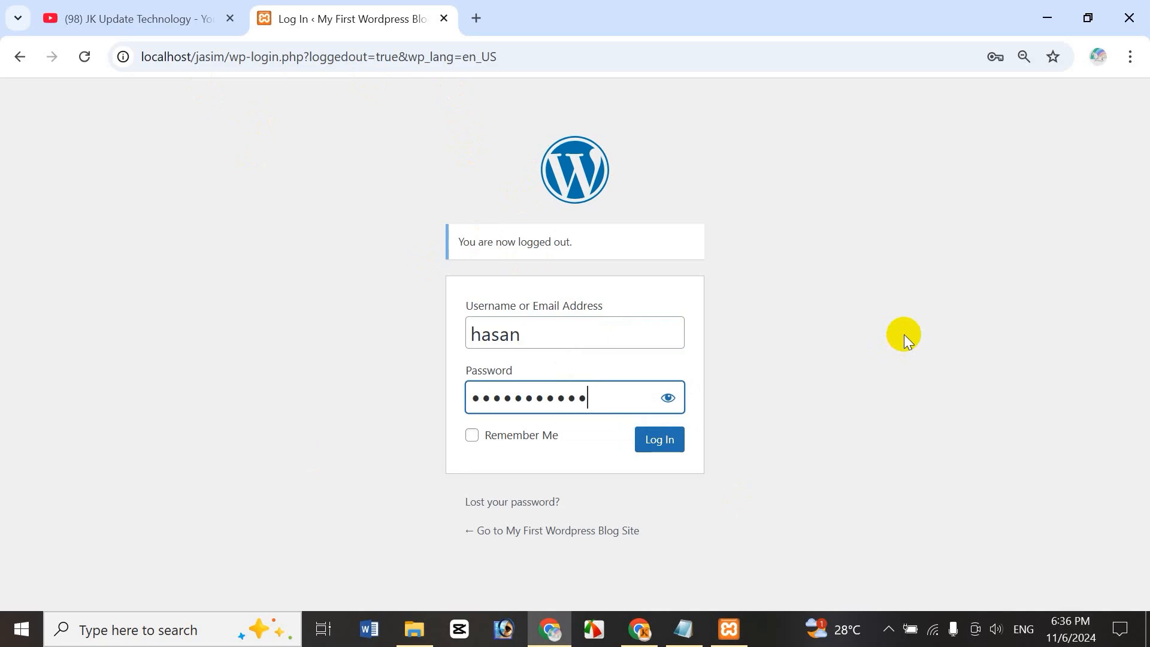
pyautogui.click(667, 440)
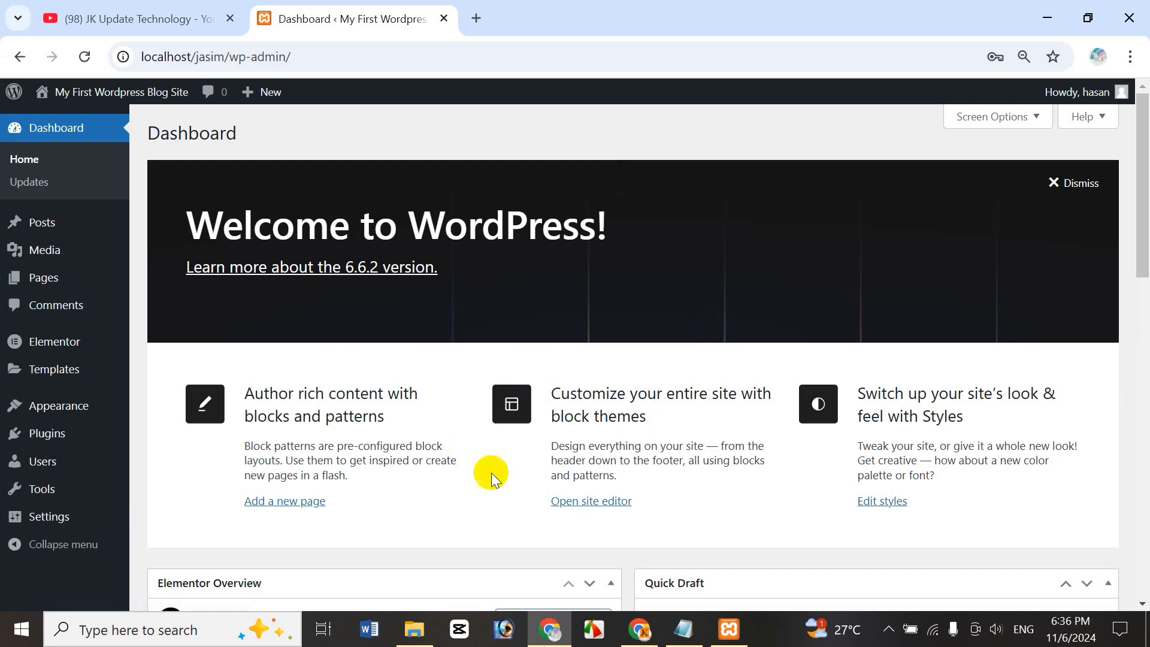
# Step: Go to the WordPress page list and open the Home page for editing with Elementor
pyautogui.moveTo(46, 281)
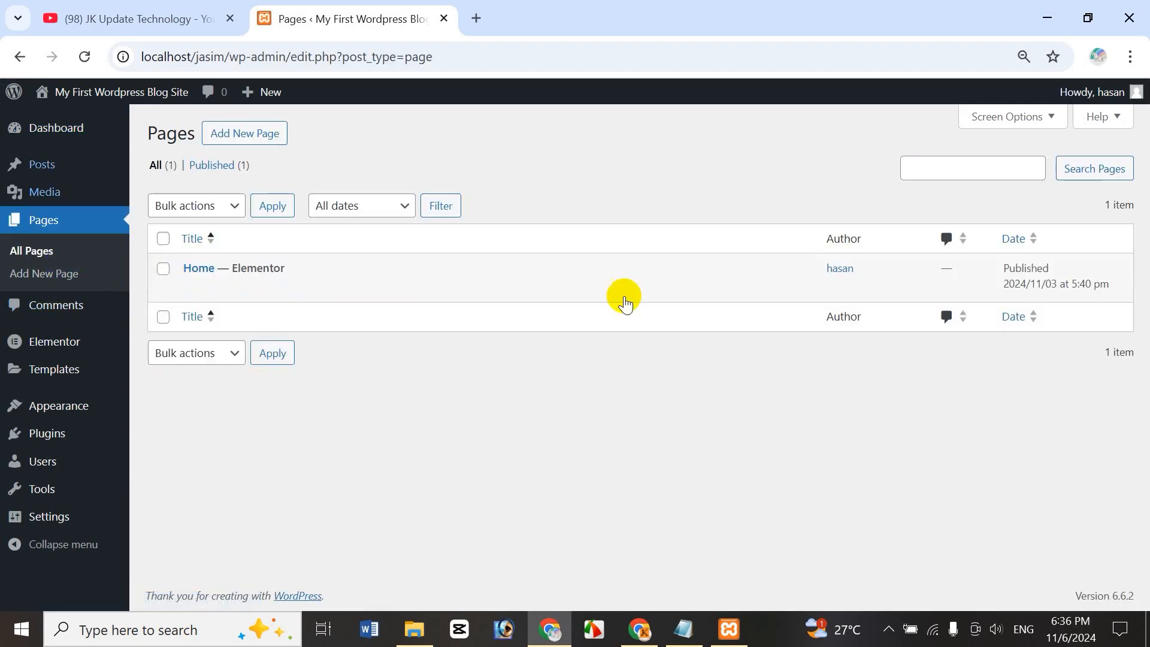
pyautogui.moveTo(217, 264)
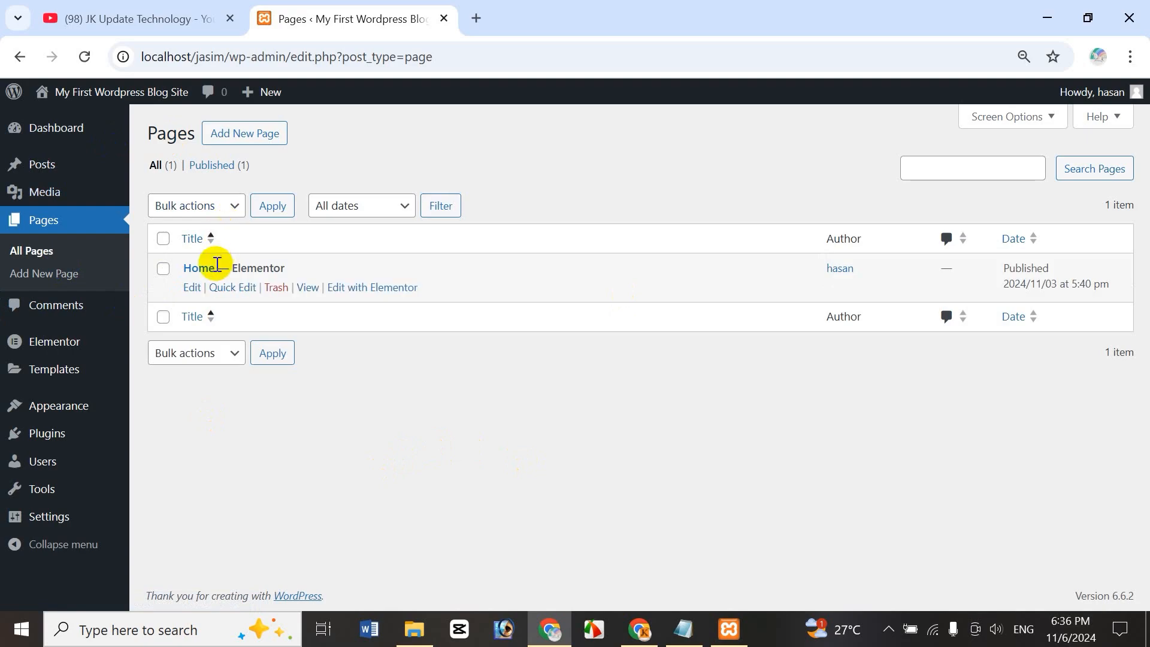
pyautogui.click(379, 292)
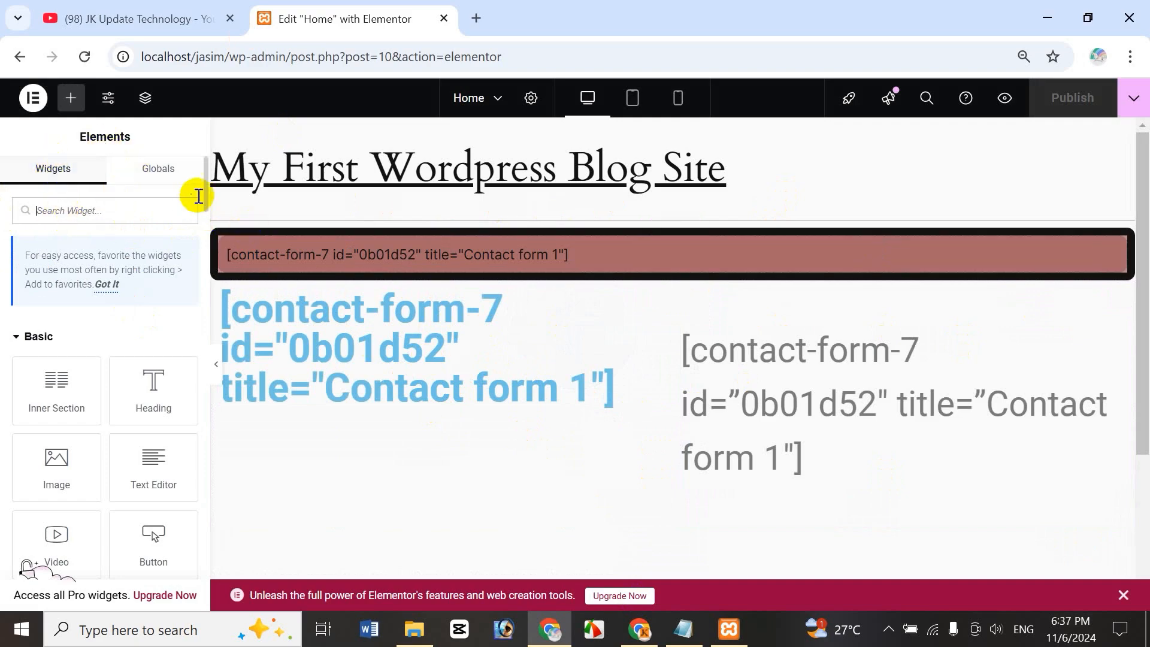
# Step: Look through the Elementor widget list and check the YouTube channel's latest tutorial videos
pyautogui.moveTo(204, 198); pyautogui.dragTo(189, 486)
pyautogui.scroll(-1, 189, 486)
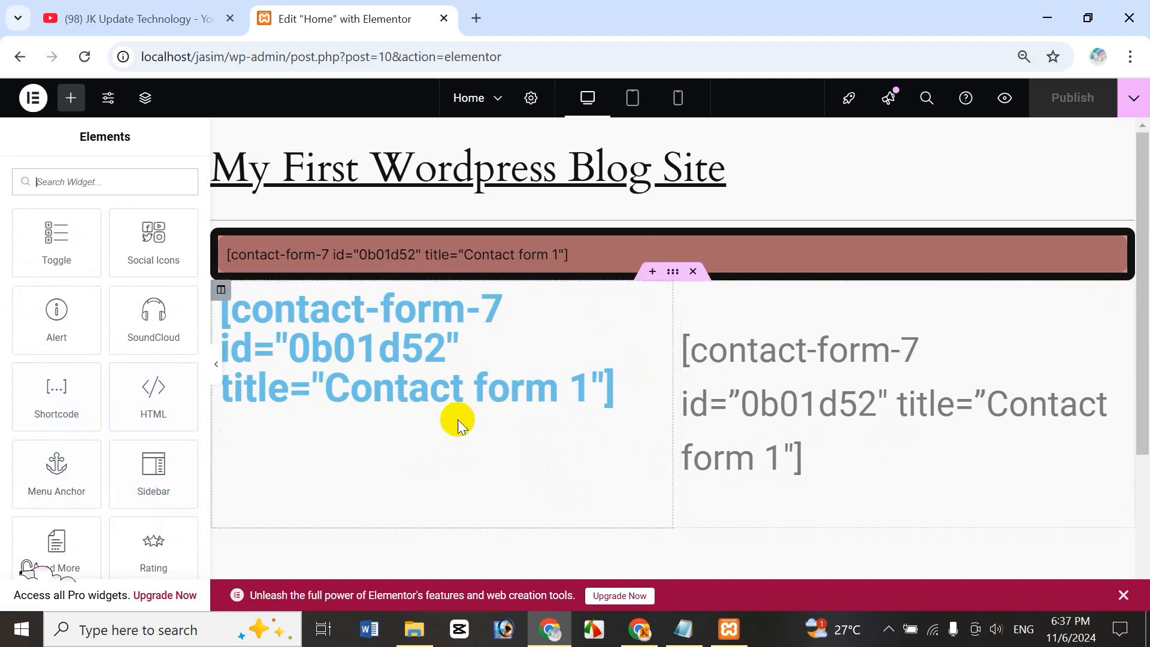
pyautogui.click(227, 13)
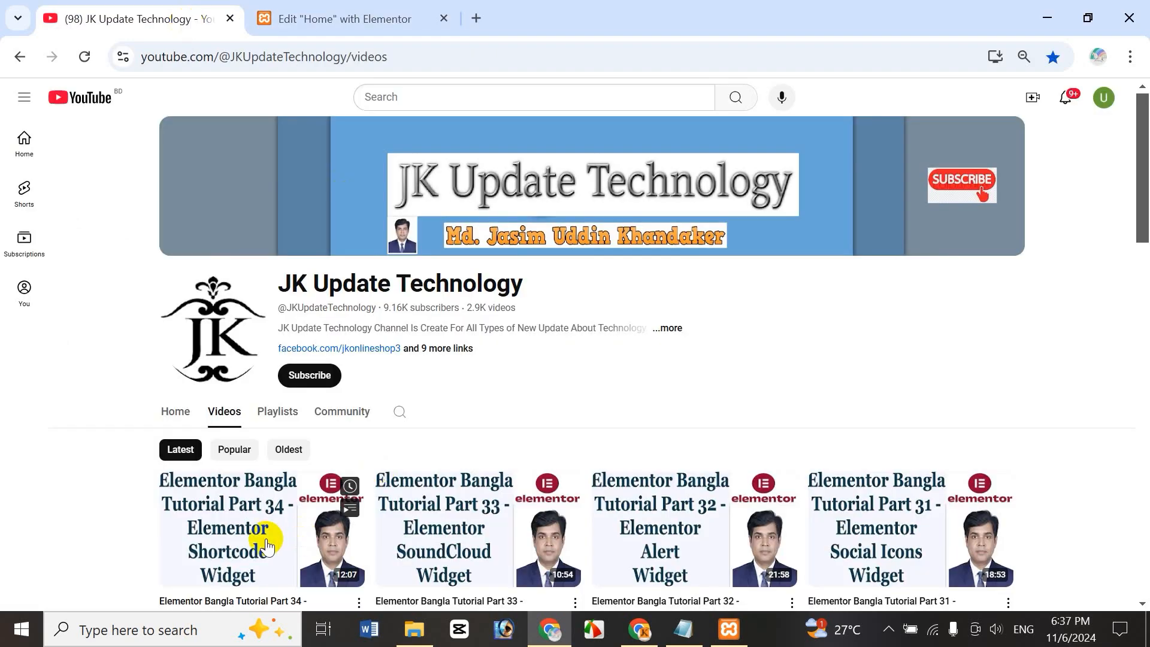
pyautogui.click(388, 24)
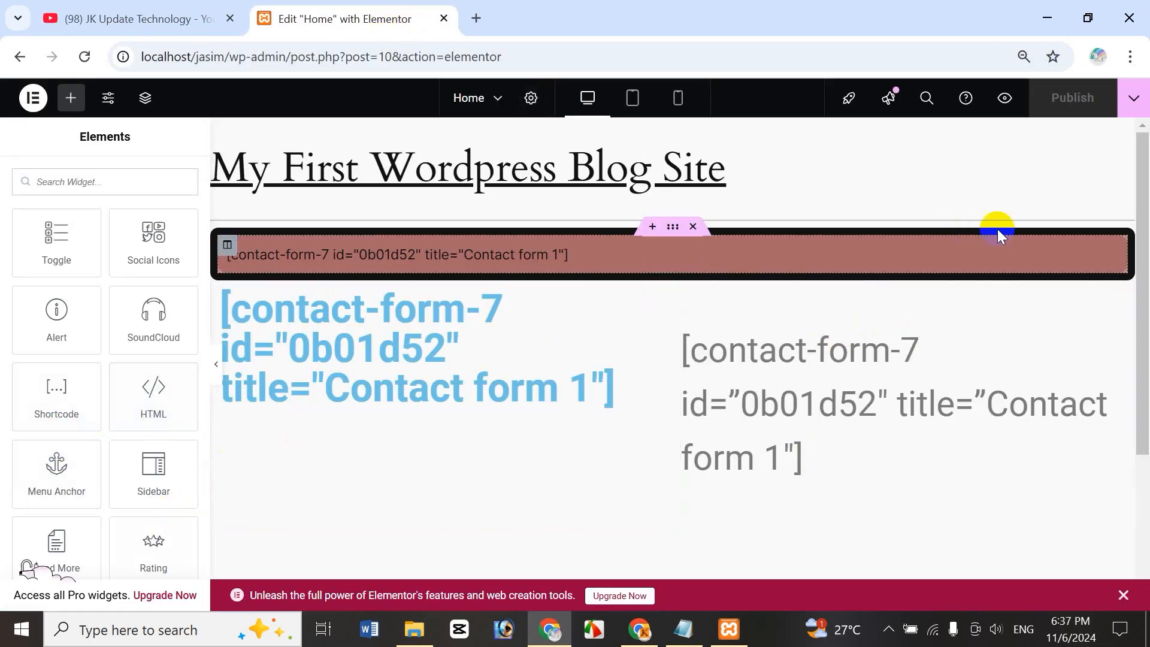
# Step: Delete both existing contact-form sections from the Home page and add a new single-column section
pyautogui.click(693, 227)
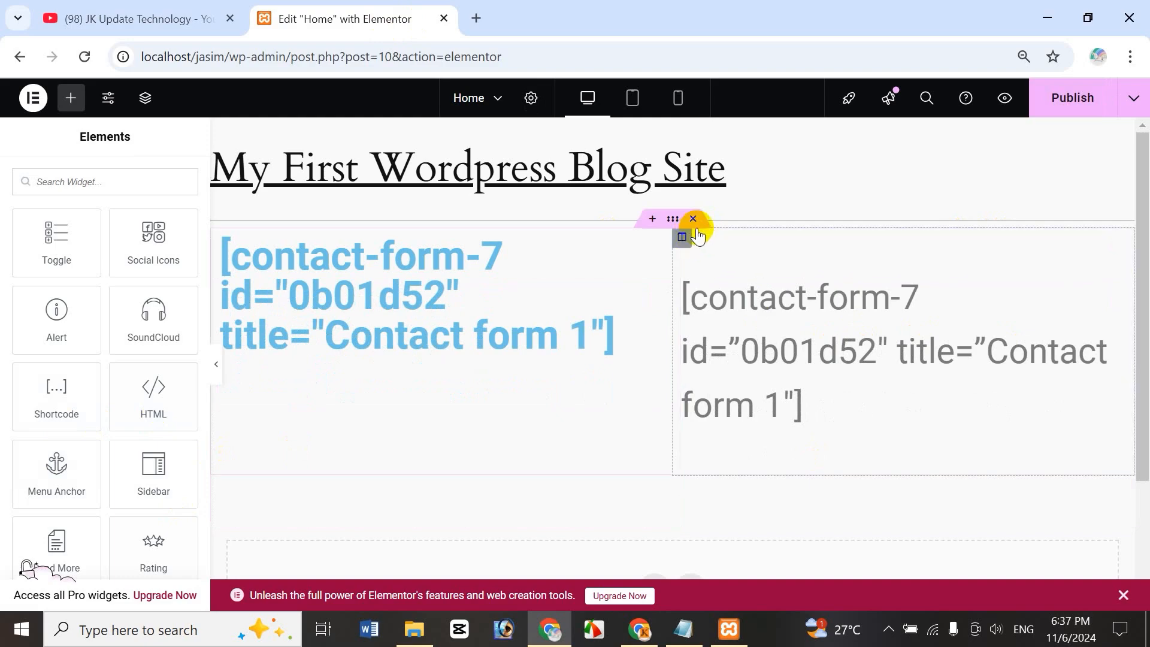
pyautogui.click(694, 224)
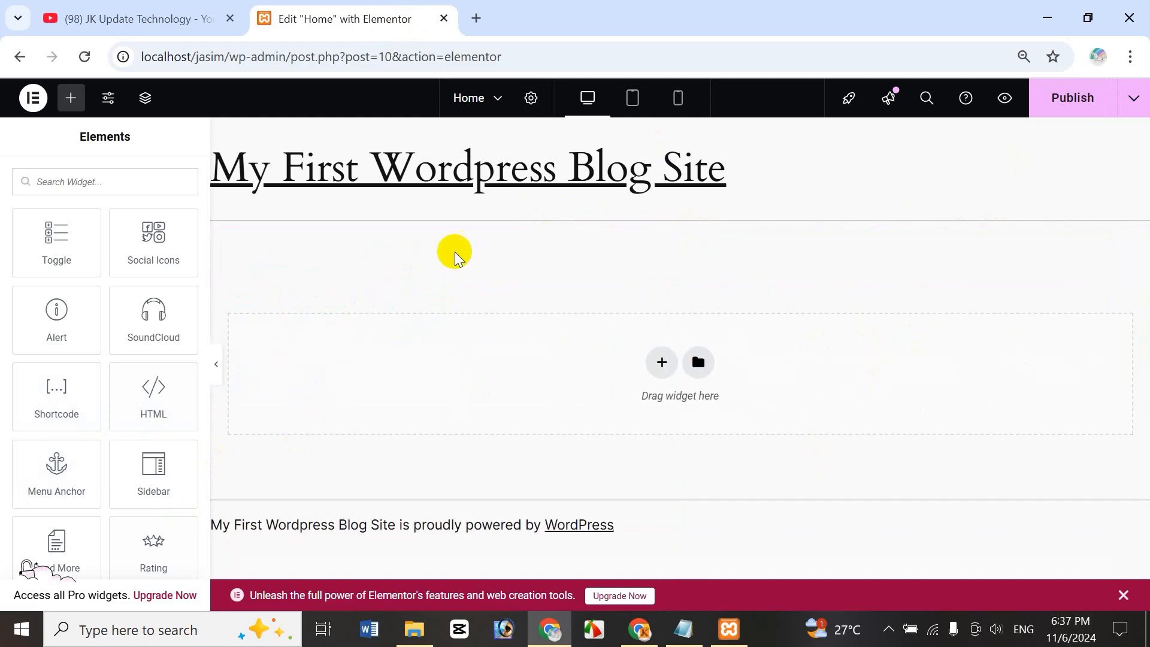
pyautogui.click(663, 361)
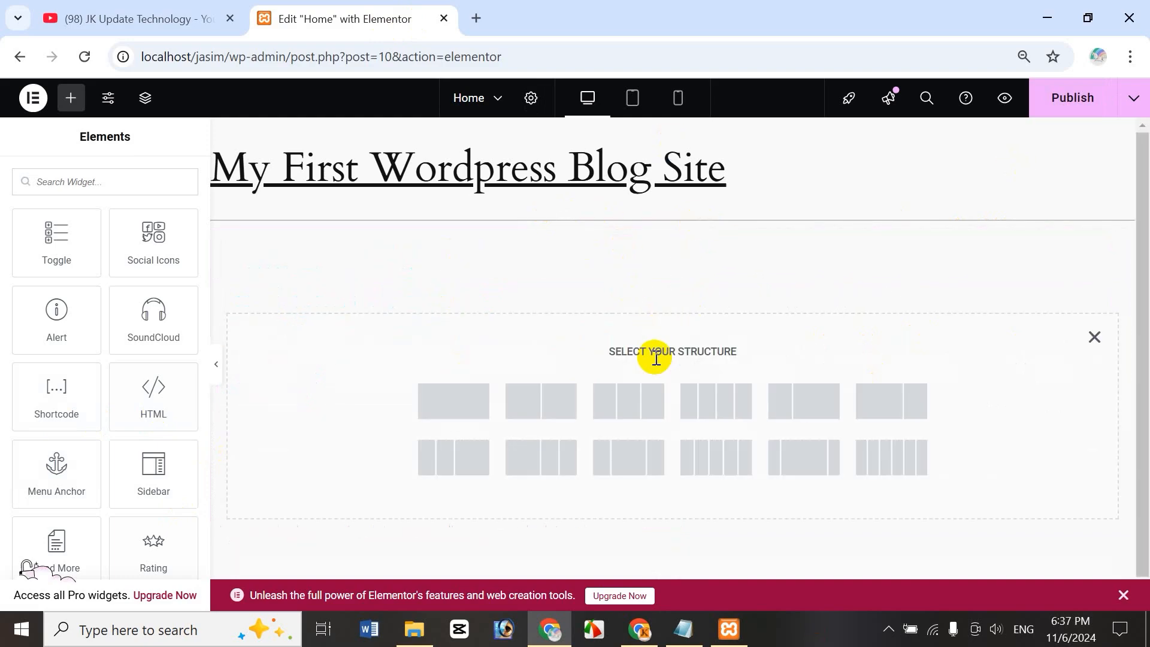
pyautogui.click(444, 399)
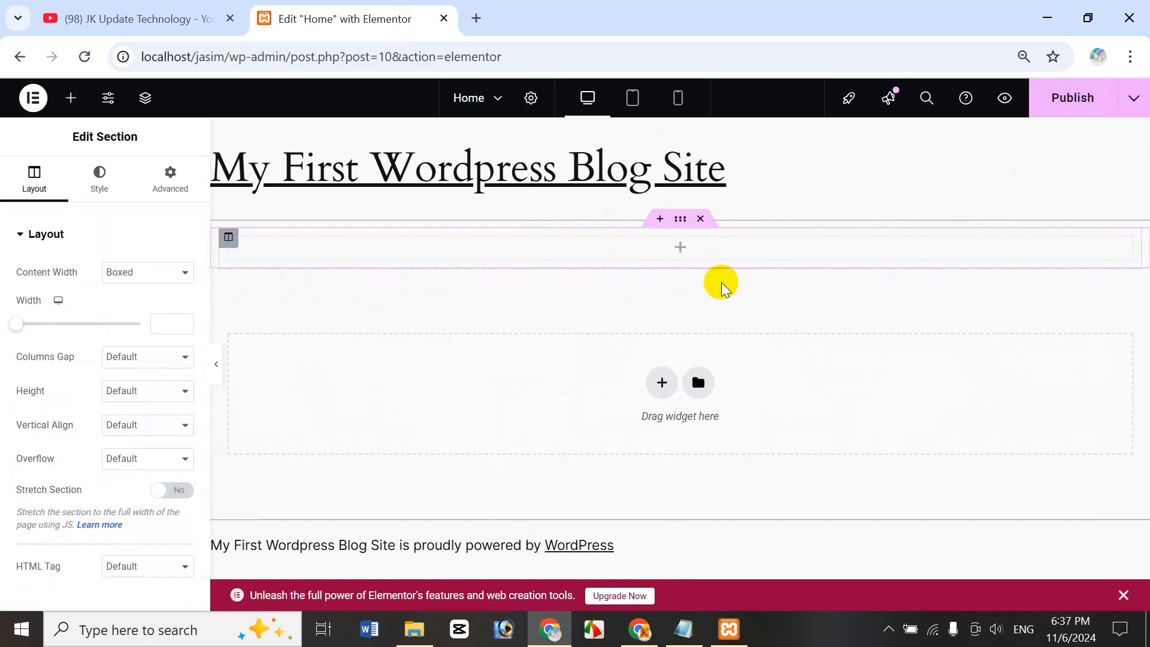
# Step: Find the HTML widget by searching for html and place it in the new section
pyautogui.click(72, 98)
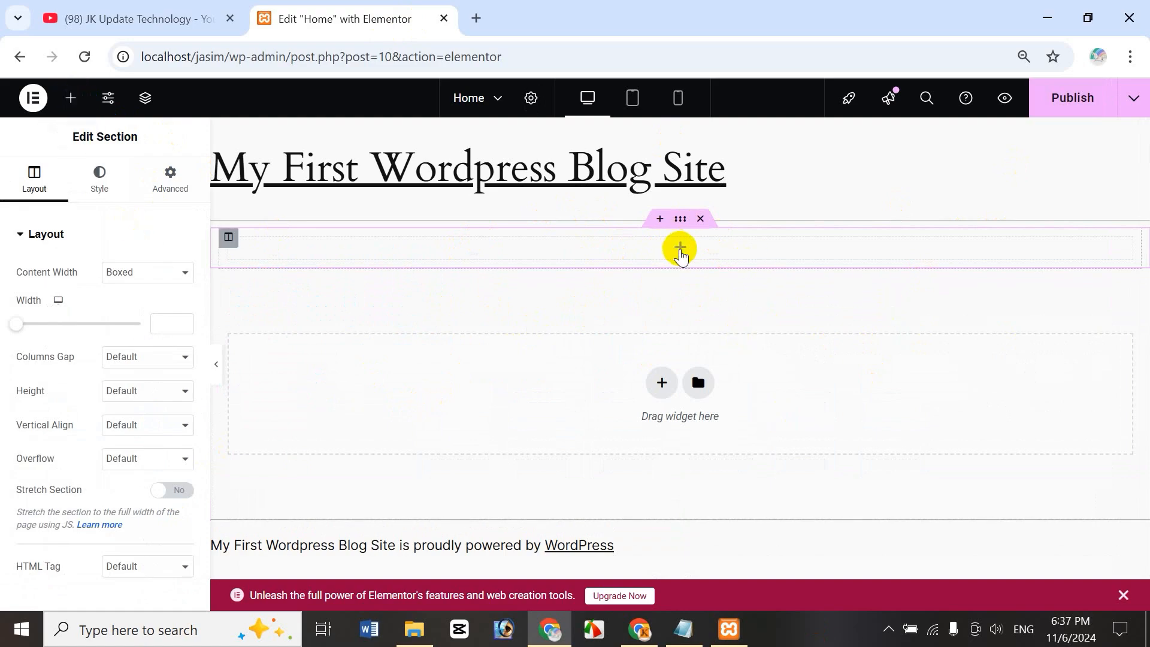
pyautogui.click(680, 248)
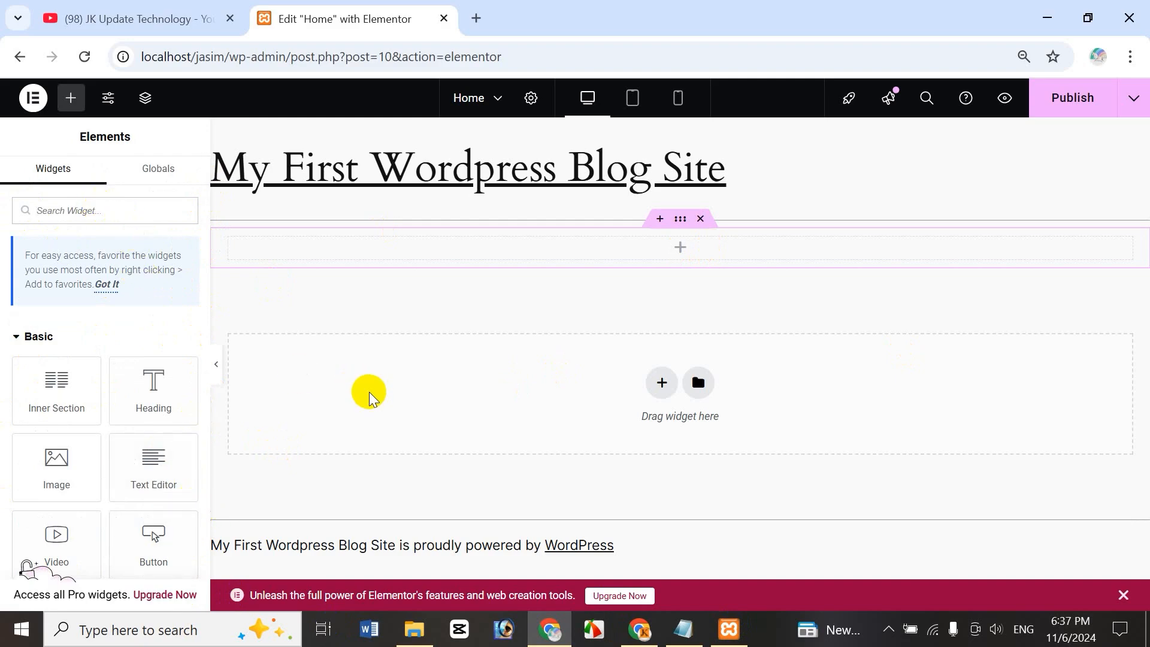
pyautogui.write('html')
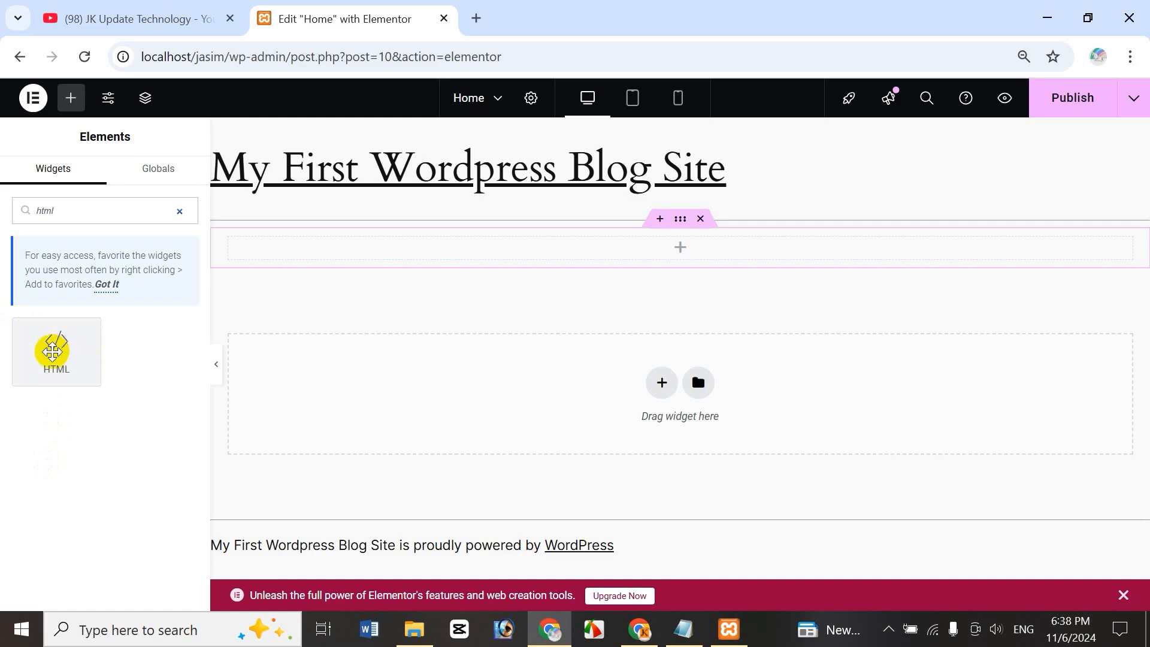
pyautogui.moveTo(52, 352); pyautogui.dragTo(688, 252)
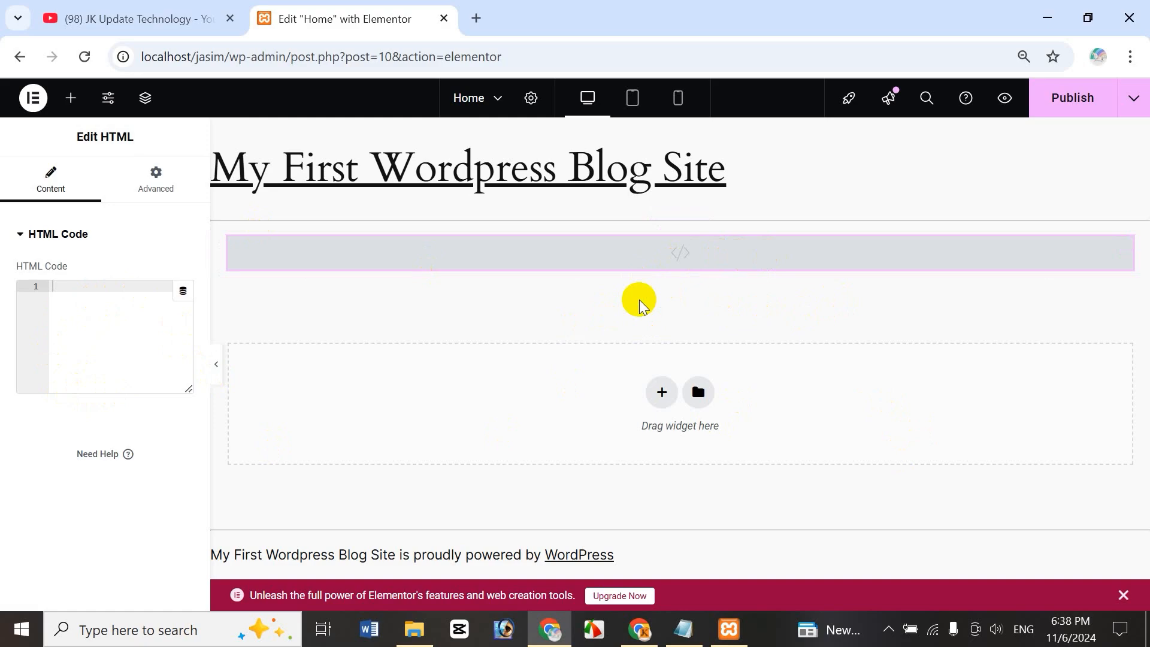
# Step: Open the Google Trends site in a new browser tab by searching for google trends
pyautogui.click(475, 18)
pyautogui.write('goog')
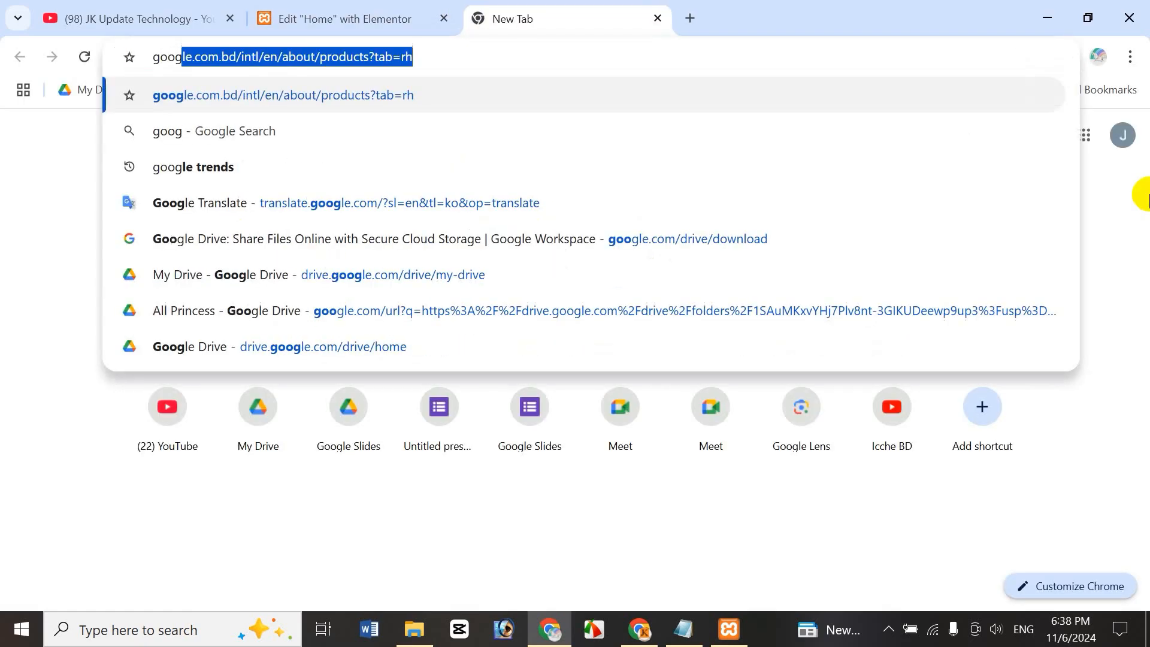
pyautogui.write('le ')
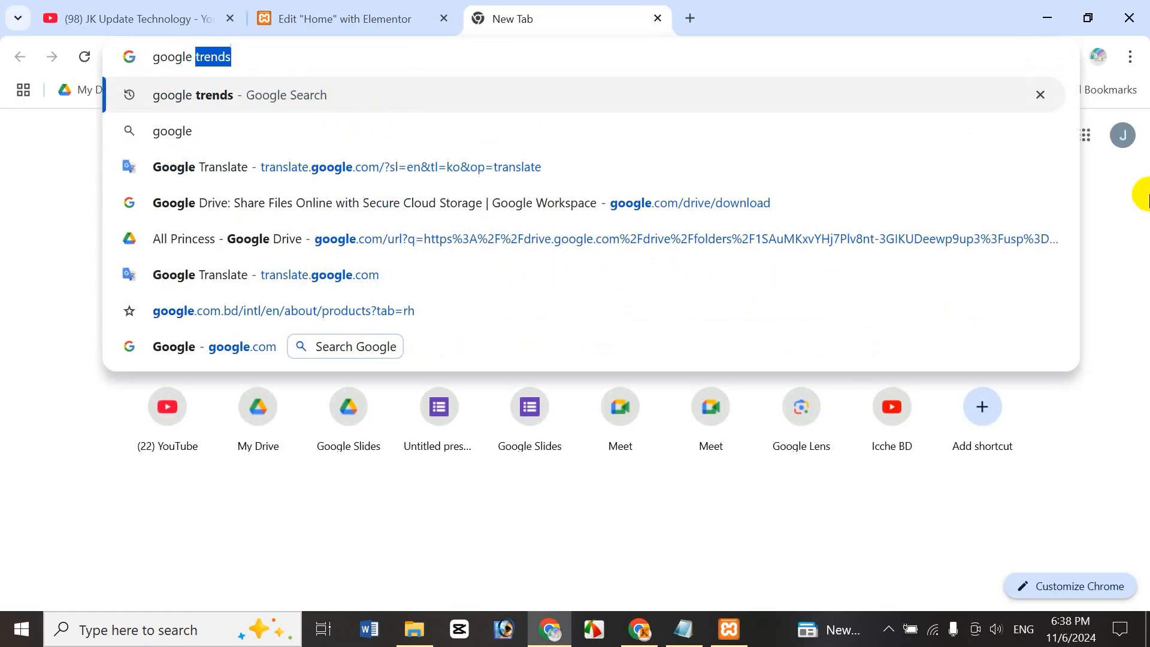
pyautogui.write('trends')
pyautogui.press('Return')
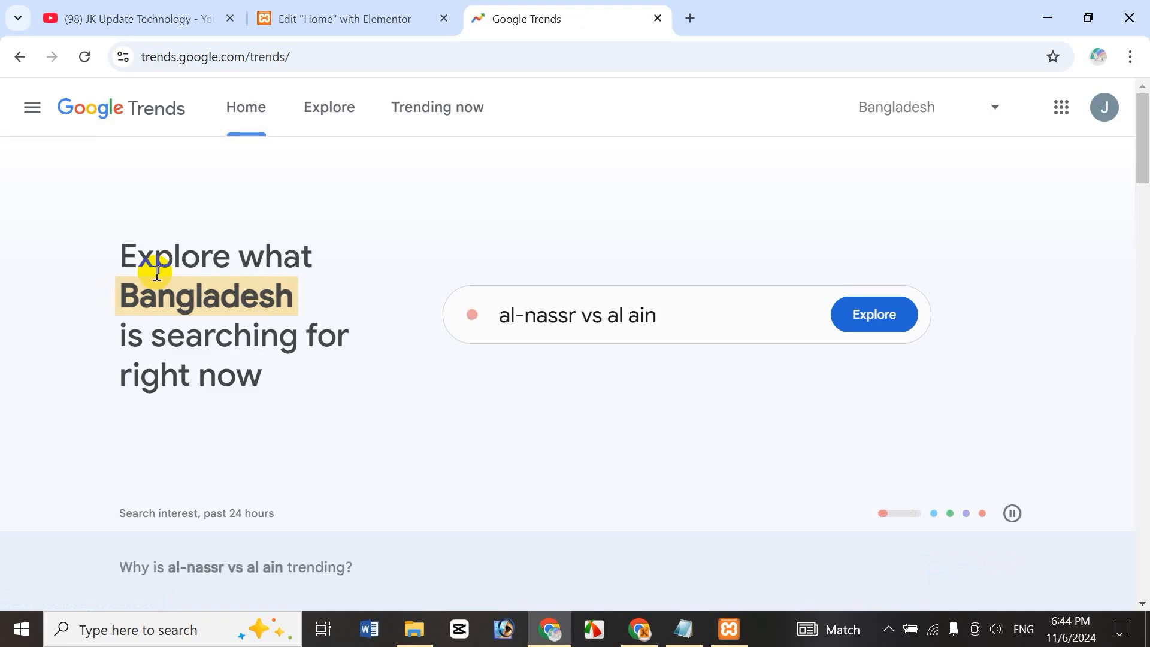
# Step: Open the embed code of the Search topics list on the Google Trends Explore page
pyautogui.click(337, 110)
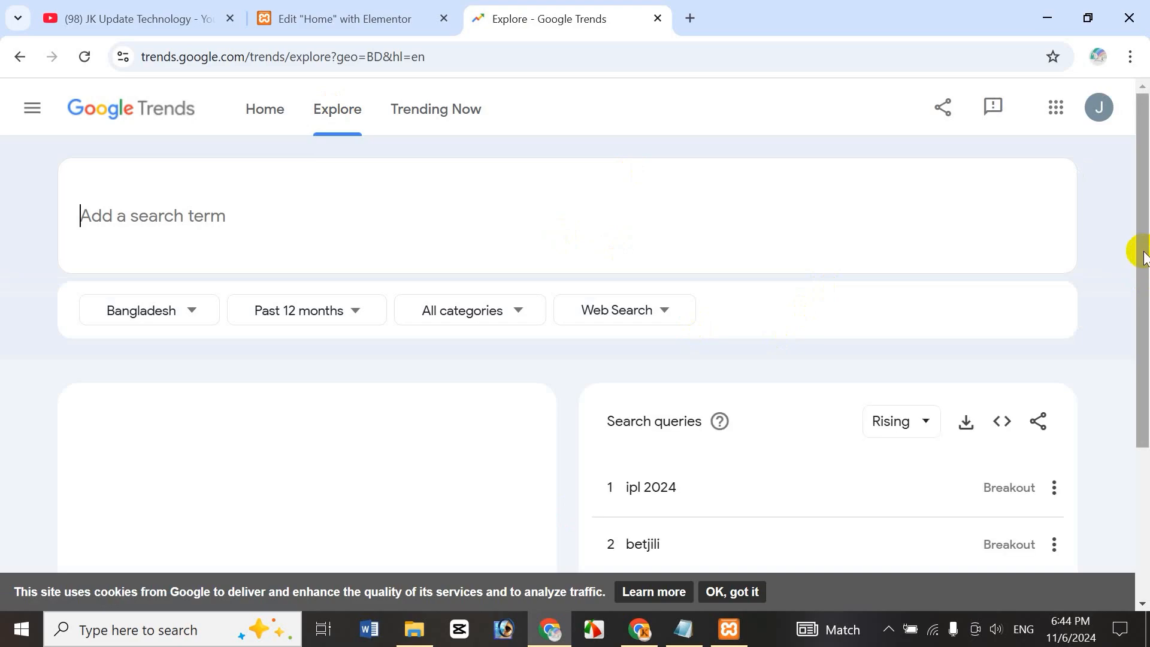
pyautogui.scroll(-3, 1137, 252)
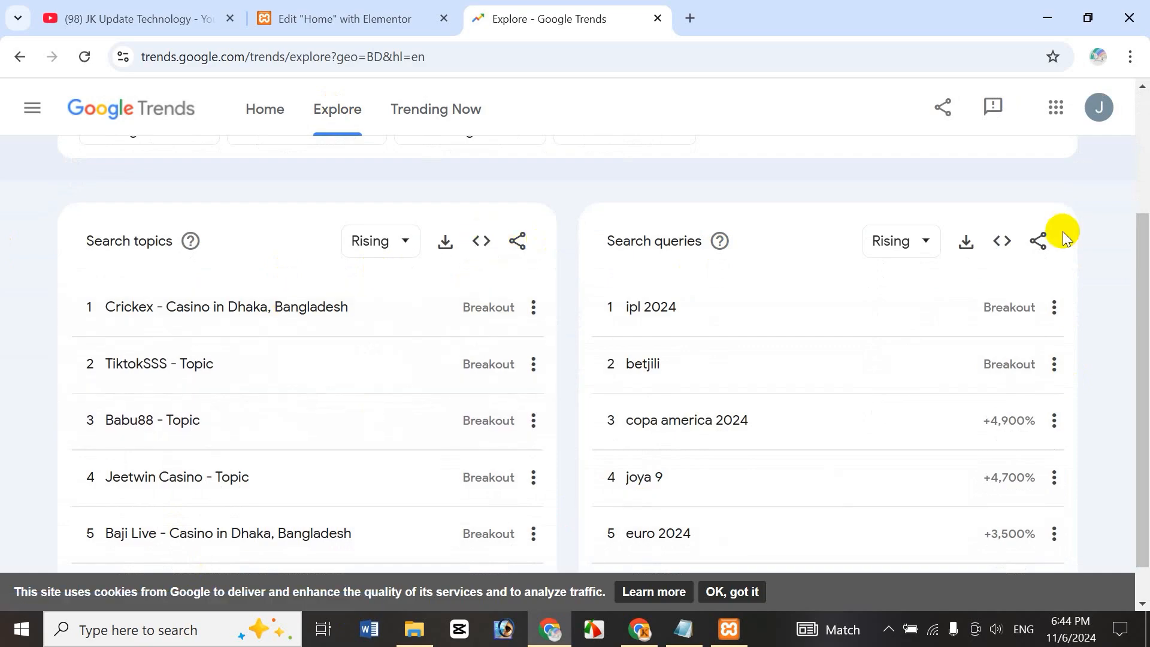
pyautogui.click(482, 243)
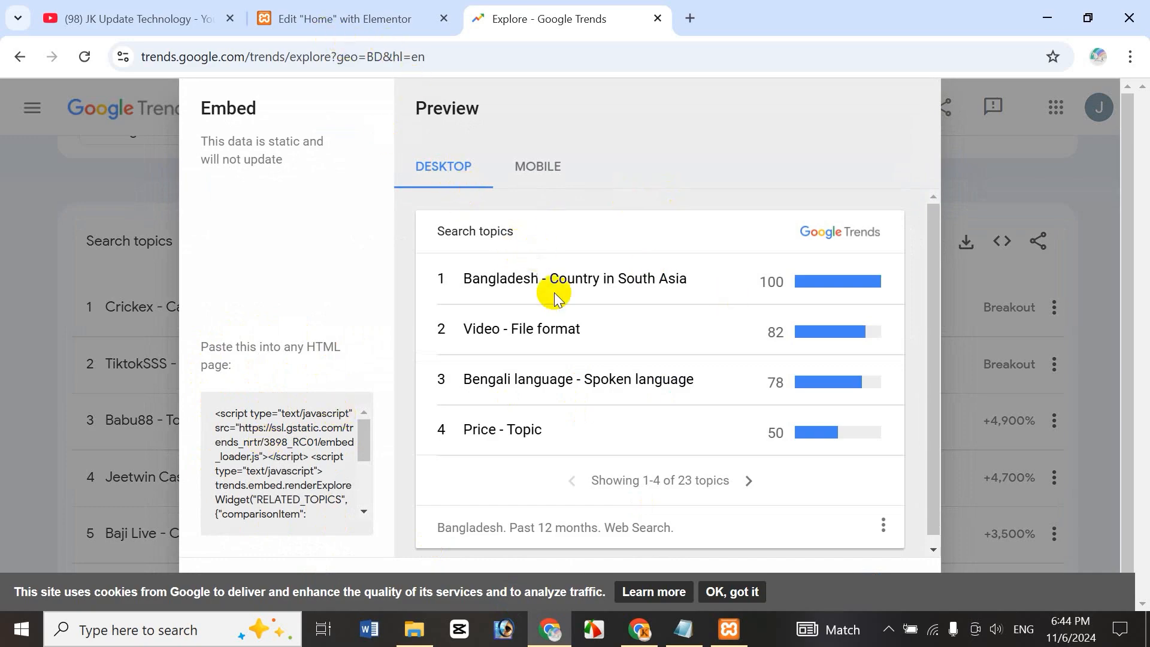
# Step: Compare the mobile and desktop previews of the Search topics embed, then copy its embed code with the desktop preview showing
pyautogui.click(540, 165)
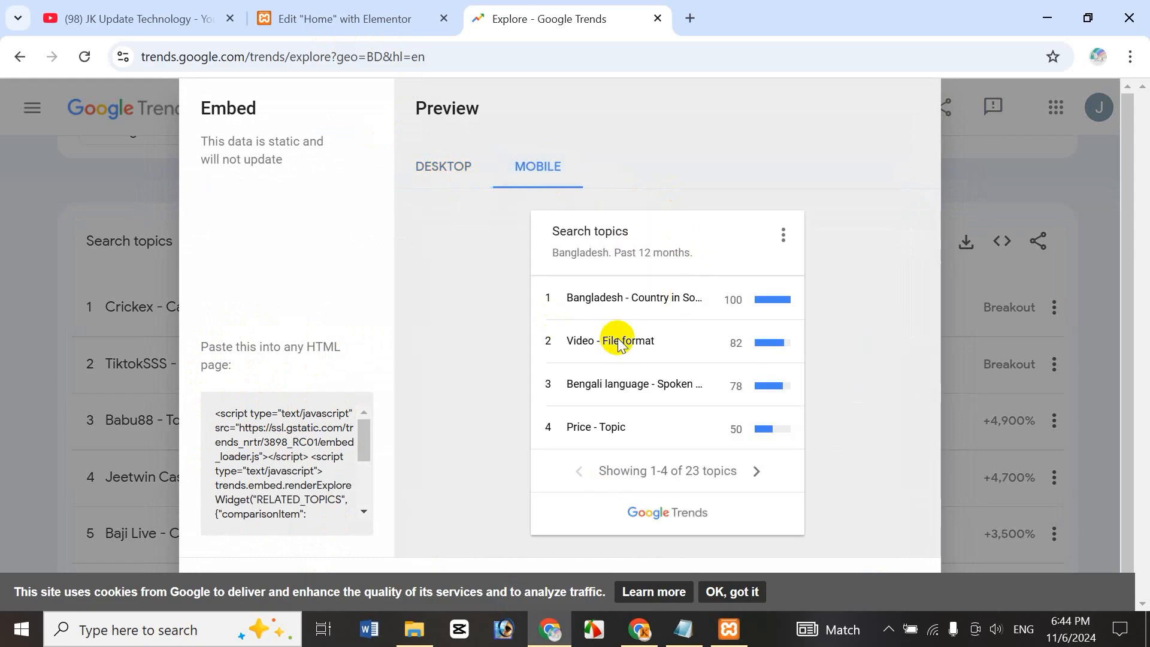
pyautogui.click(444, 163)
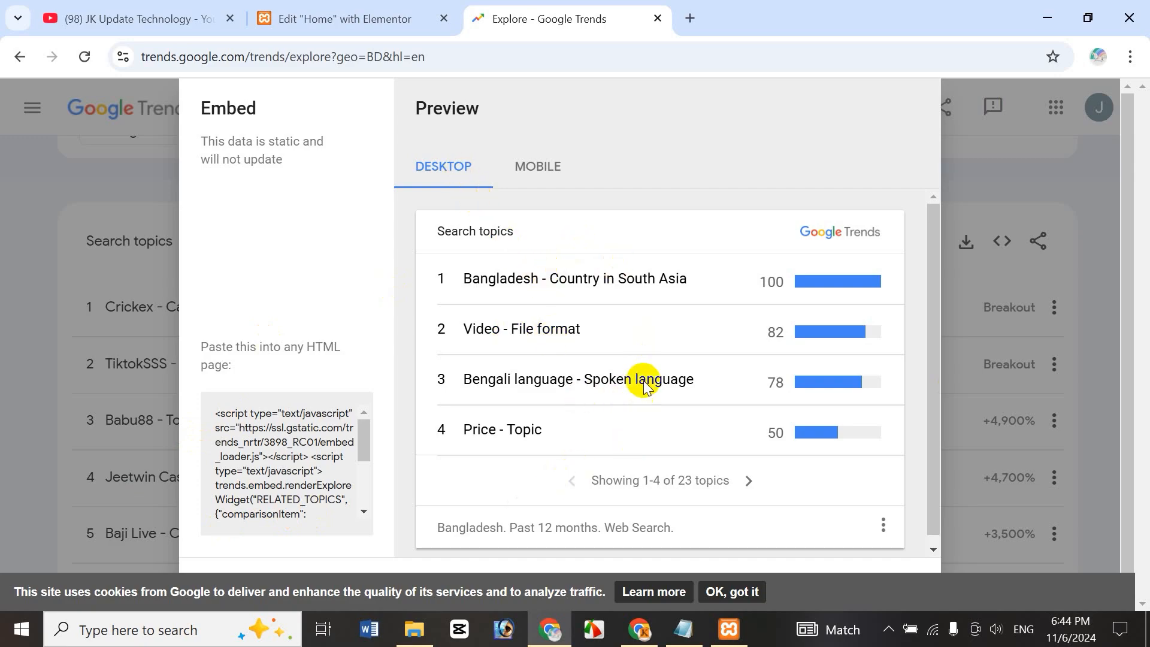
pyautogui.click(549, 169)
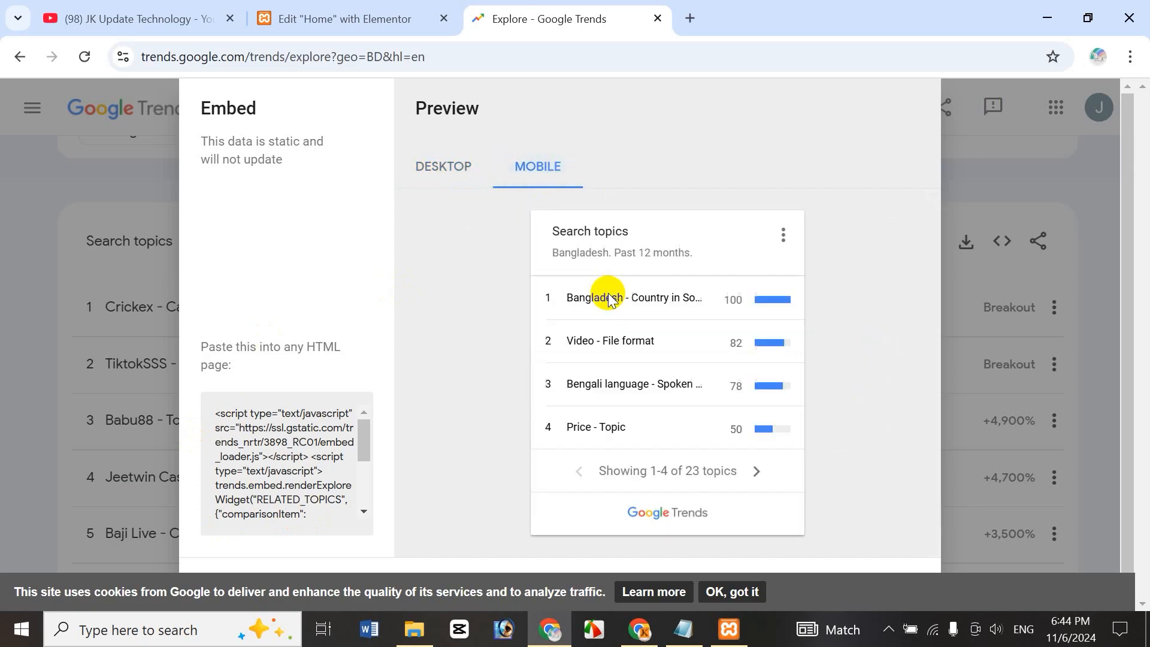
pyautogui.click(443, 167)
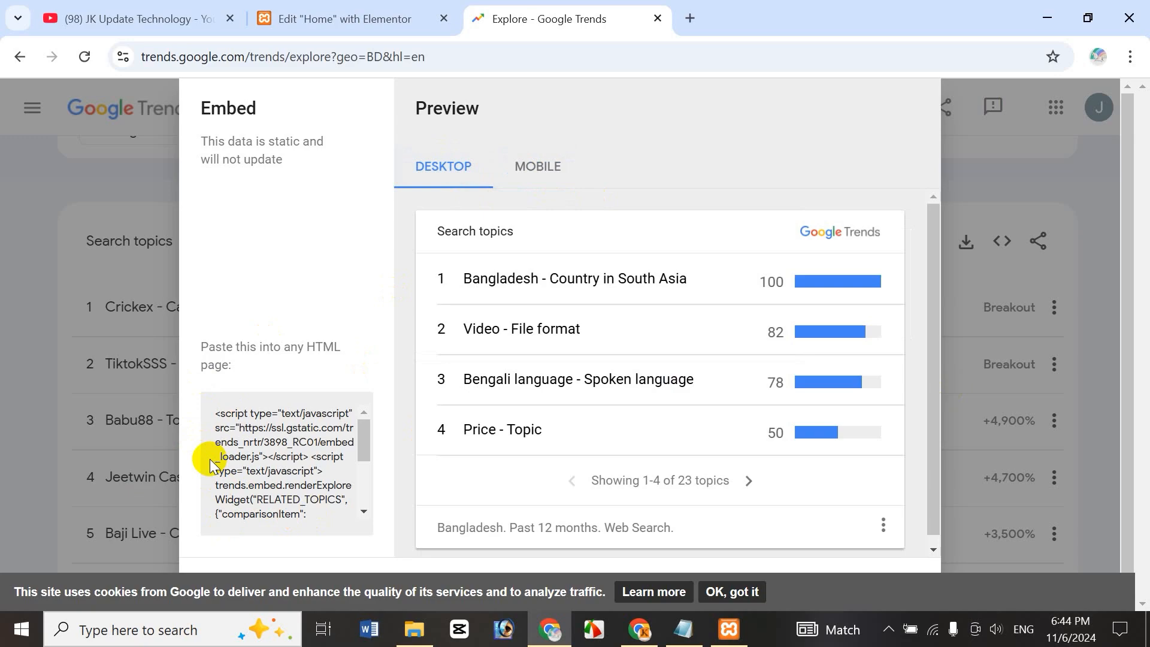
pyautogui.click(249, 450)
pyautogui.hotkey('ctrl', 'c')
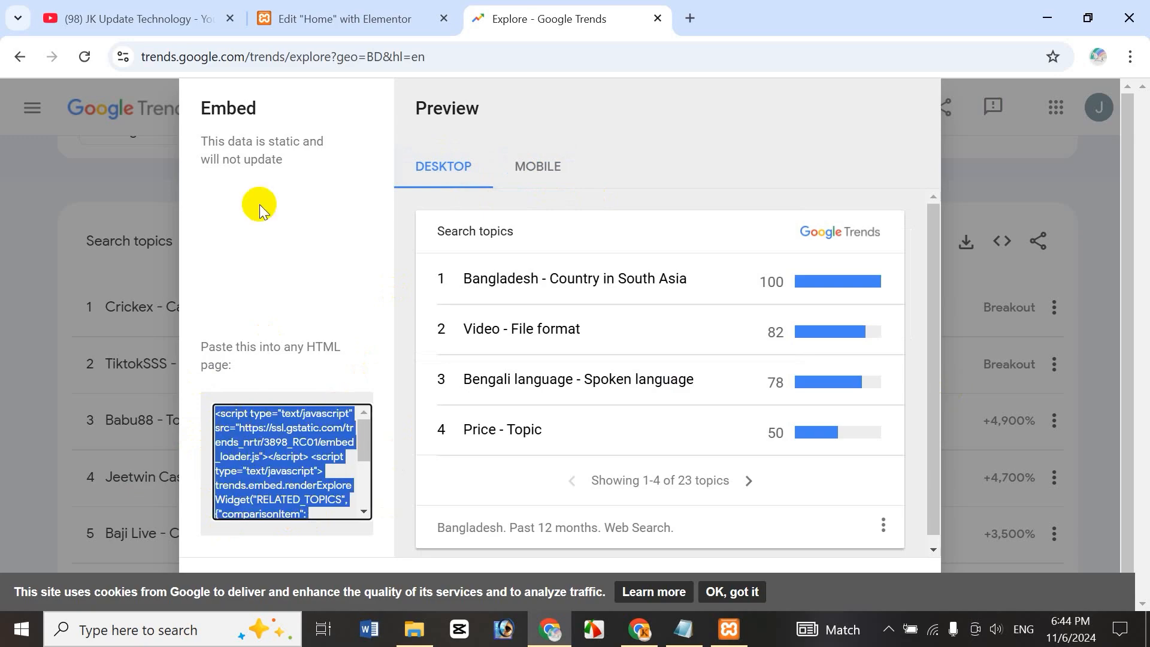
# Step: Paste the copied Google Trends embed code into the HTML widget's code on the Home page in Elementor
pyautogui.click(346, 19)
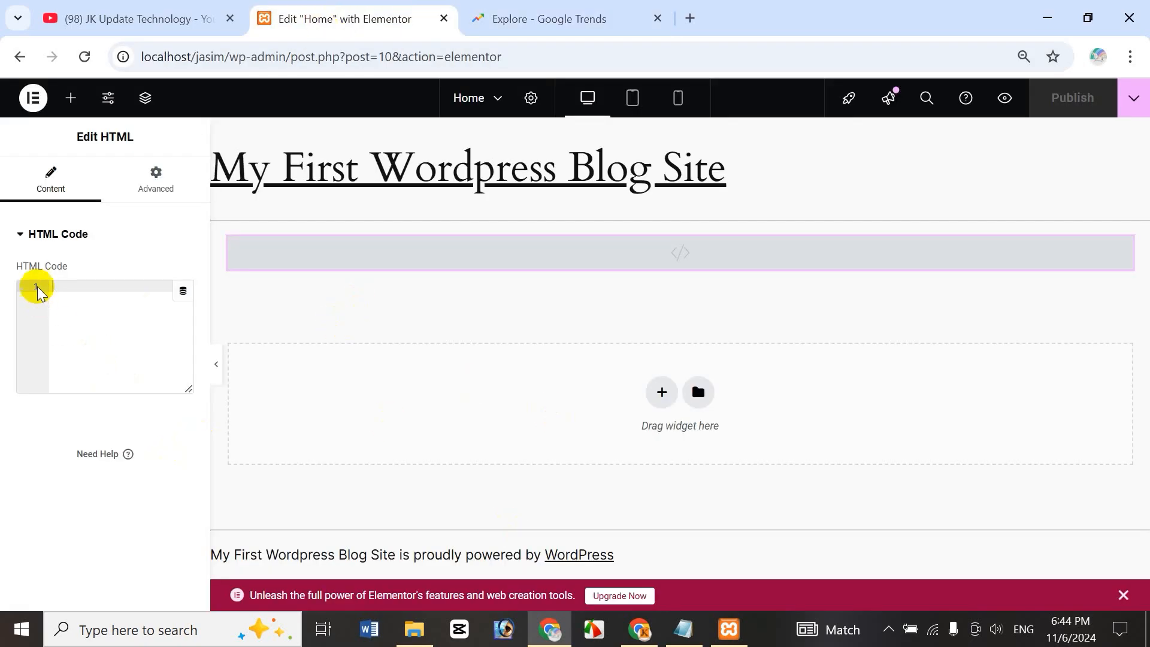
pyautogui.click(87, 313)
pyautogui.rightClick(68, 290)
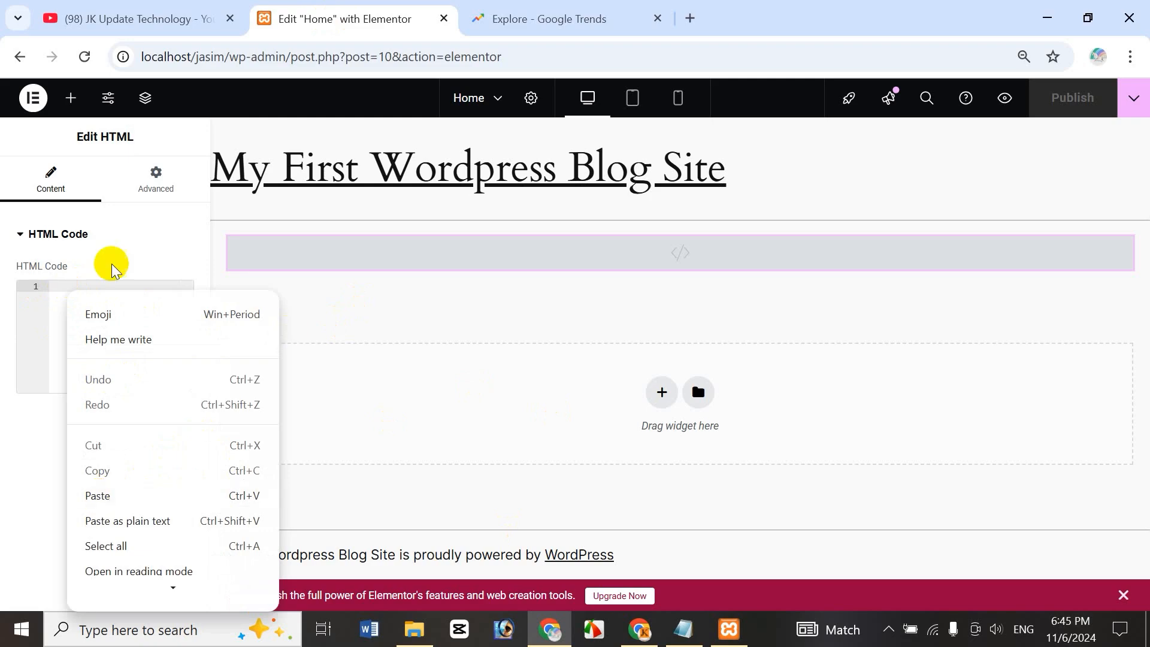
pyautogui.click(65, 298)
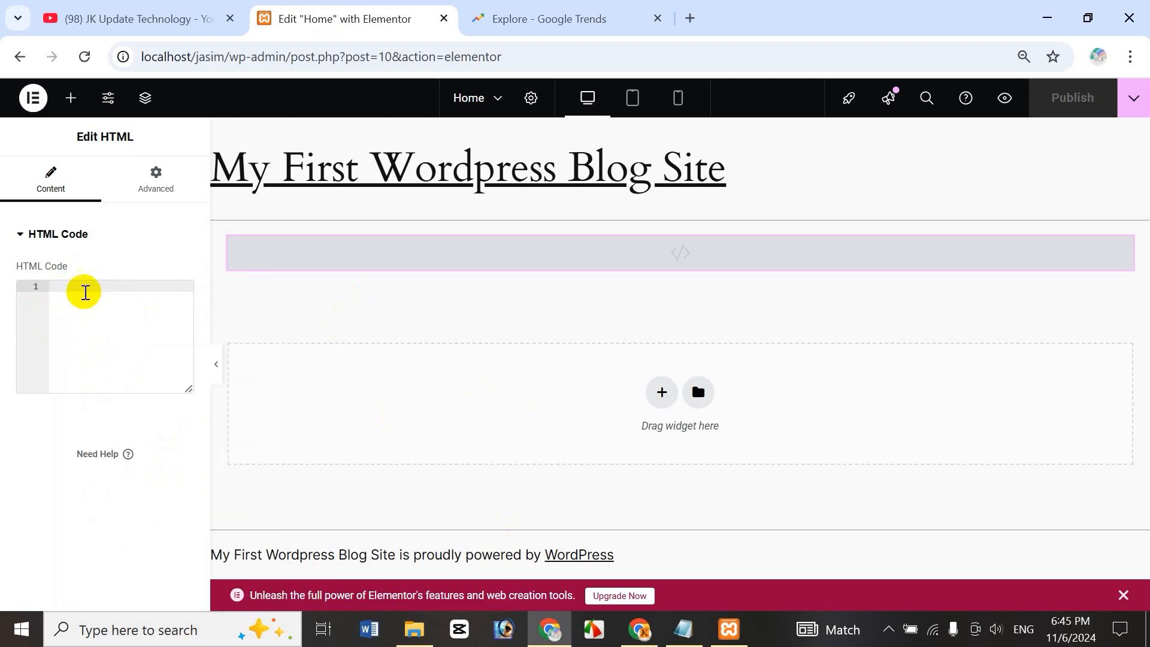
pyautogui.hotkey('ctrl', 'v')
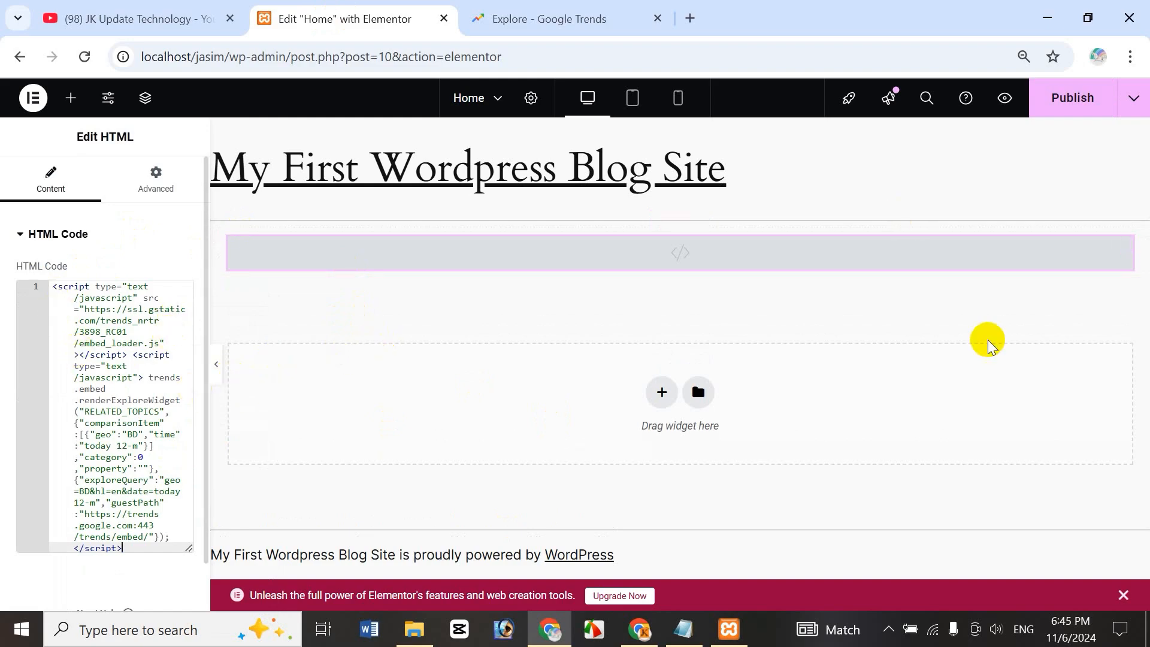
# Step: Publish the Home page and view it live
pyautogui.click(1073, 103)
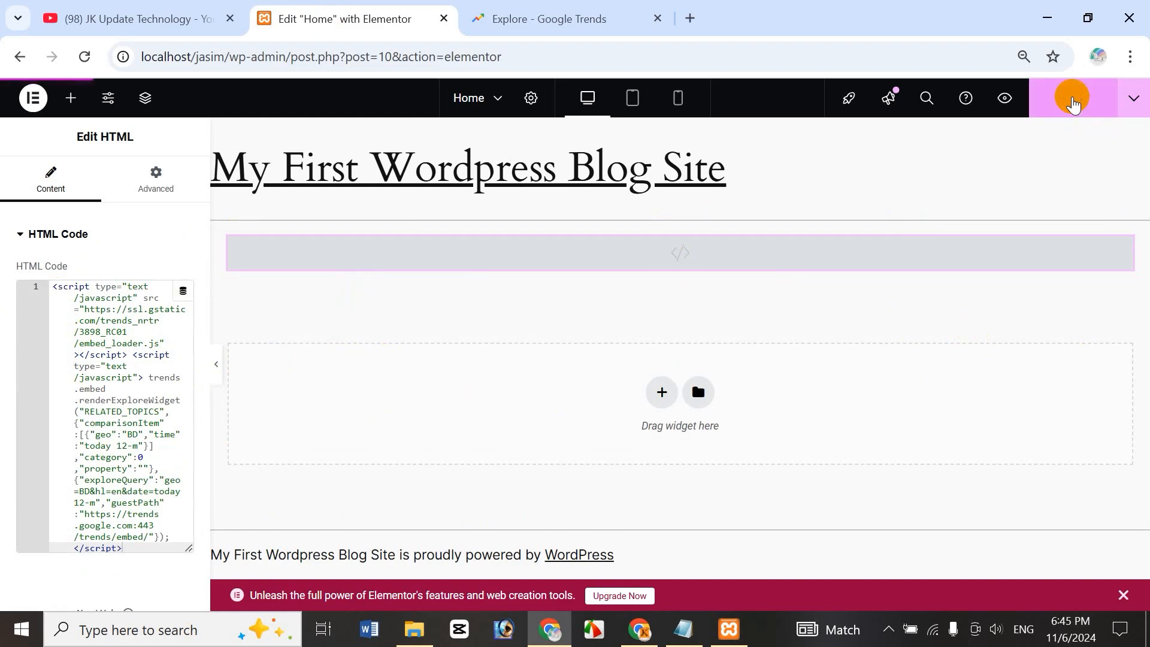
pyautogui.click(1136, 102)
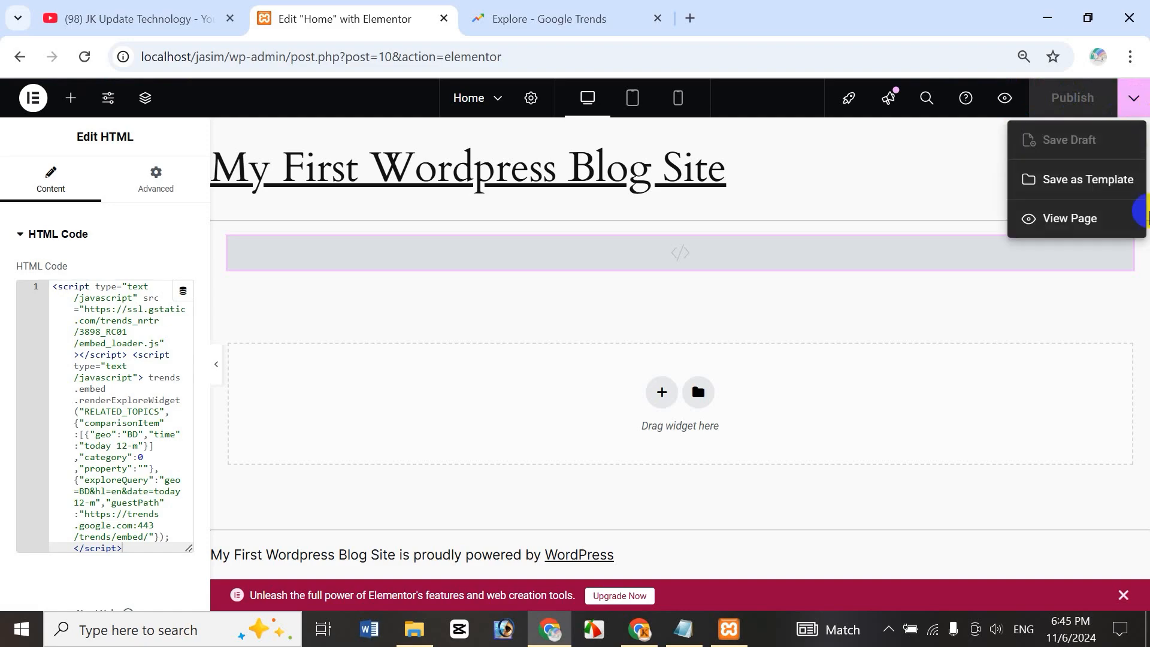
pyautogui.click(1060, 222)
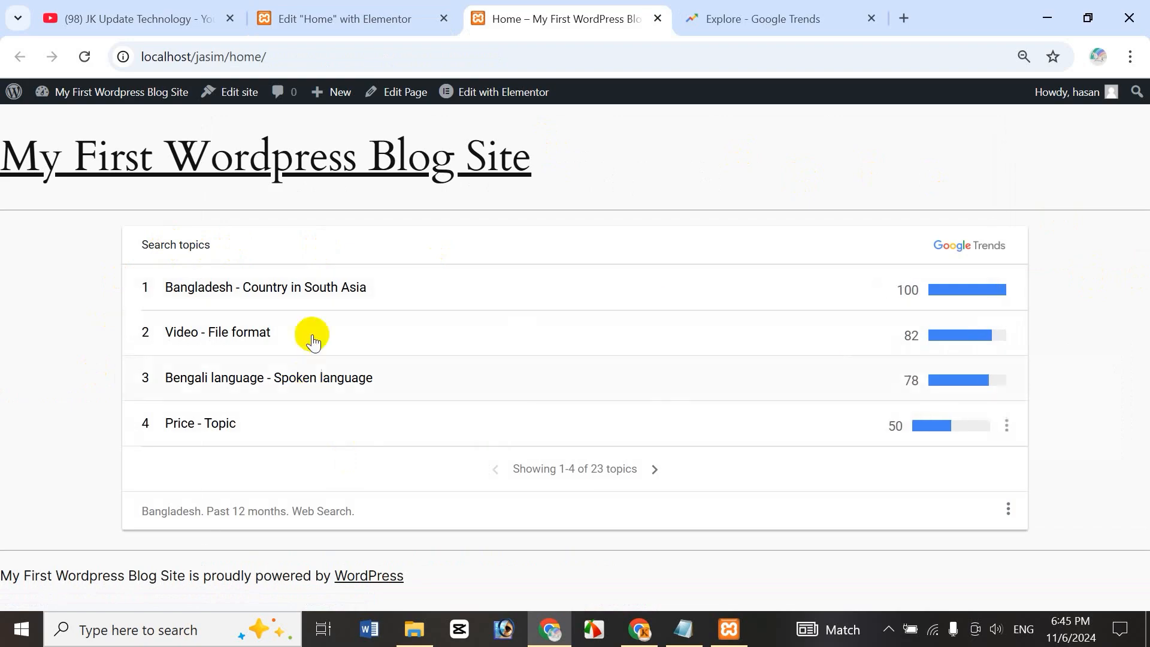
# Step: Close the Google Trends embed dialog and compare the Explore page's Search topics list with the one embedded on the live Home page
pyautogui.click(764, 16)
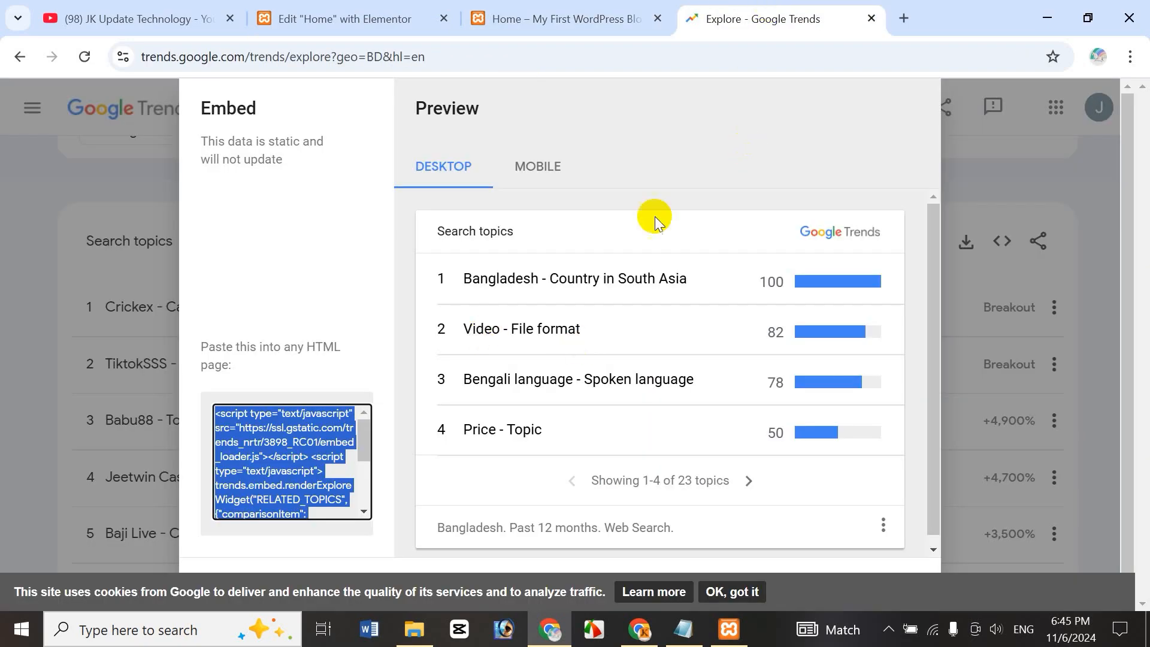
pyautogui.click(1098, 340)
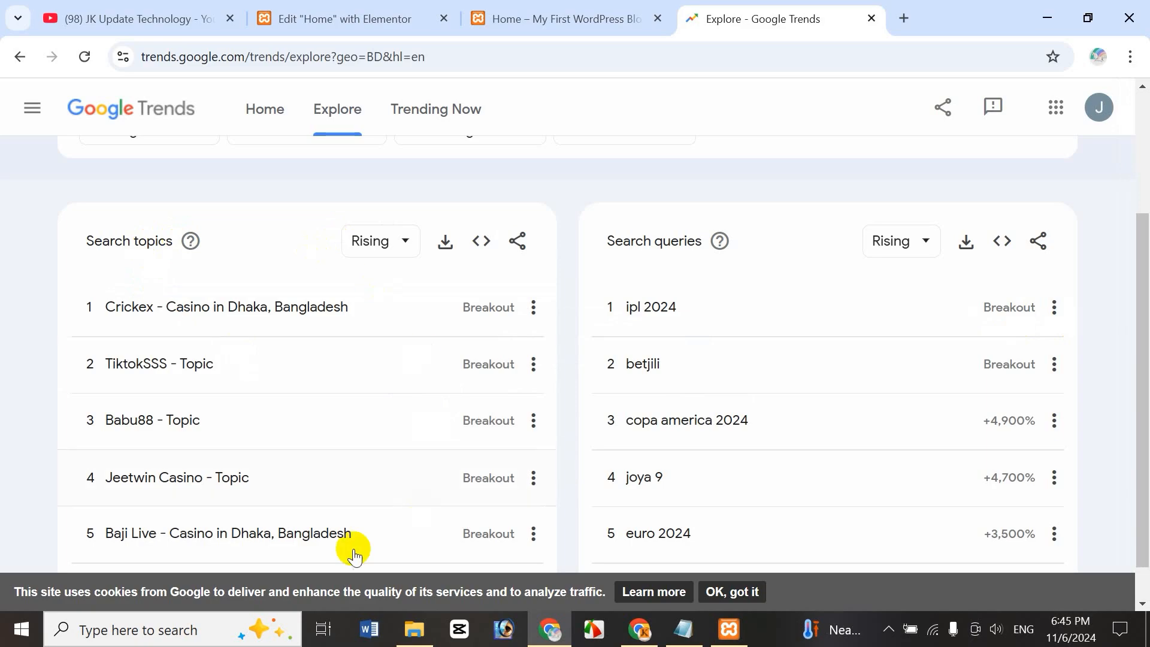
pyautogui.click(531, 13)
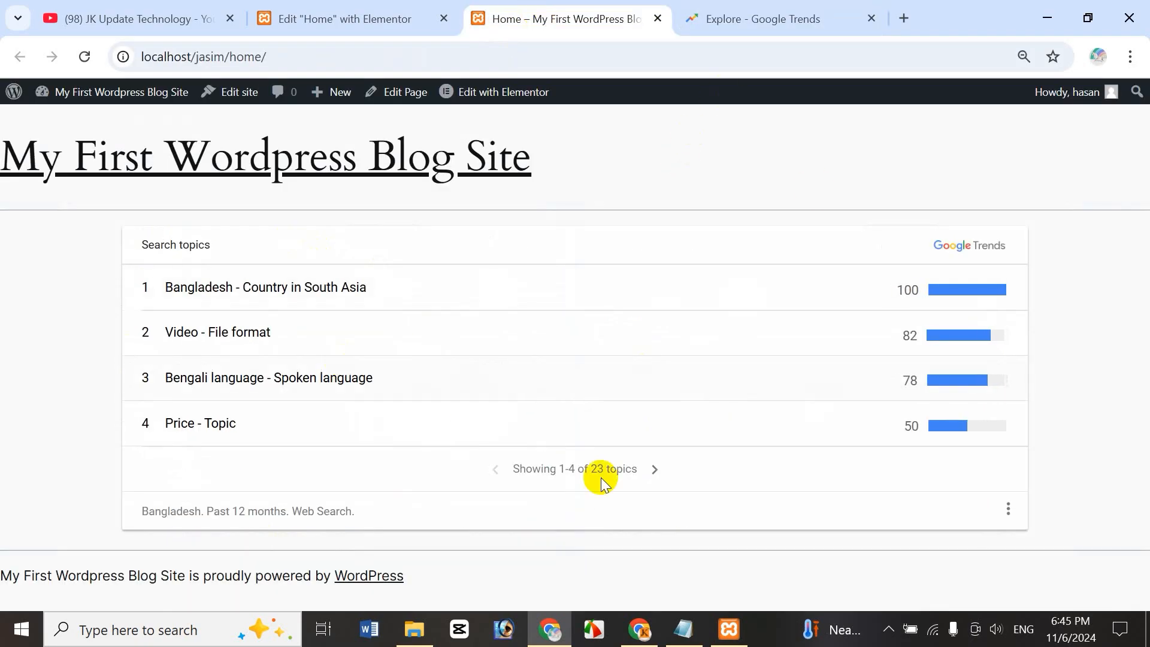
pyautogui.click(386, 14)
pyautogui.click(577, 8)
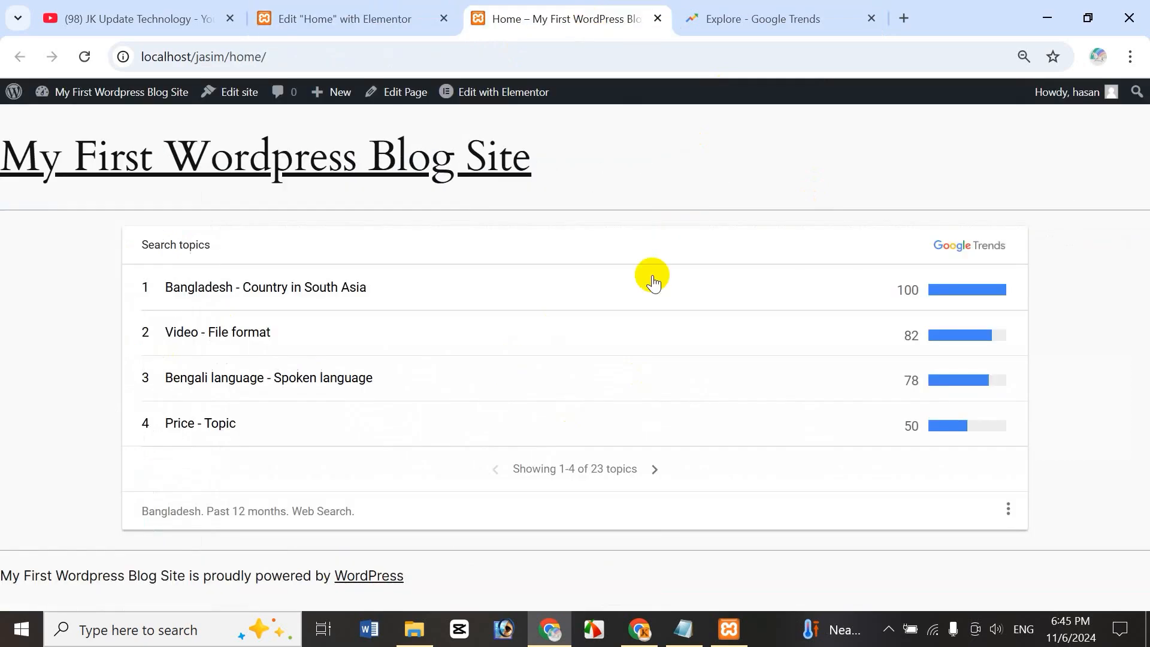
pyautogui.click(727, 12)
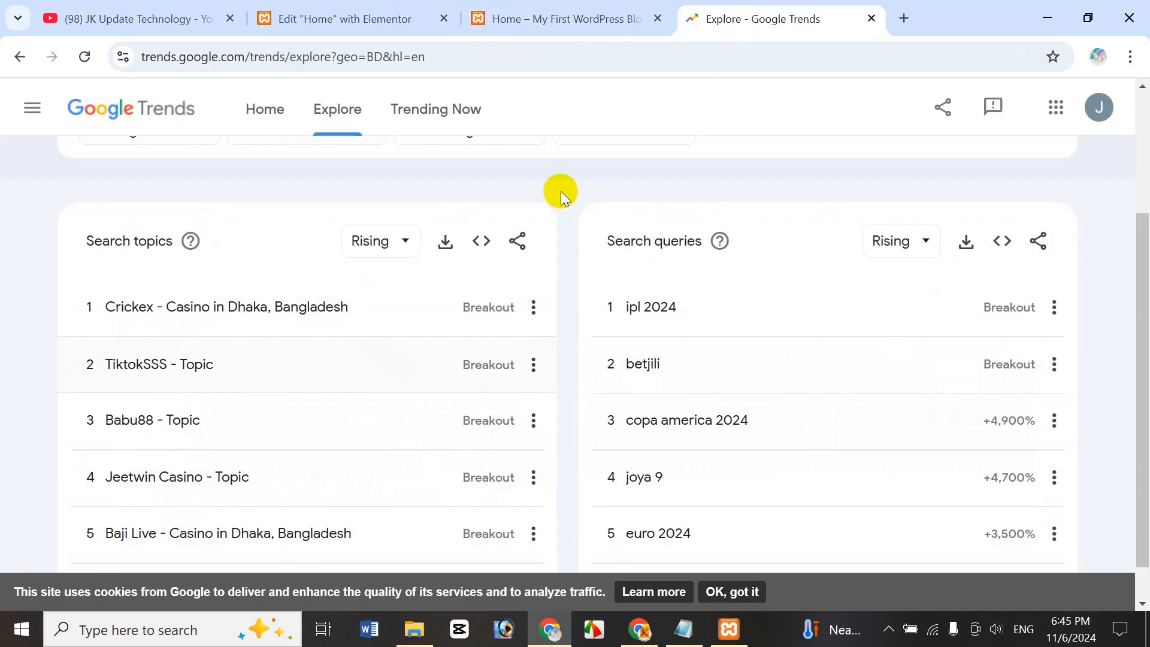
pyautogui.click(584, 19)
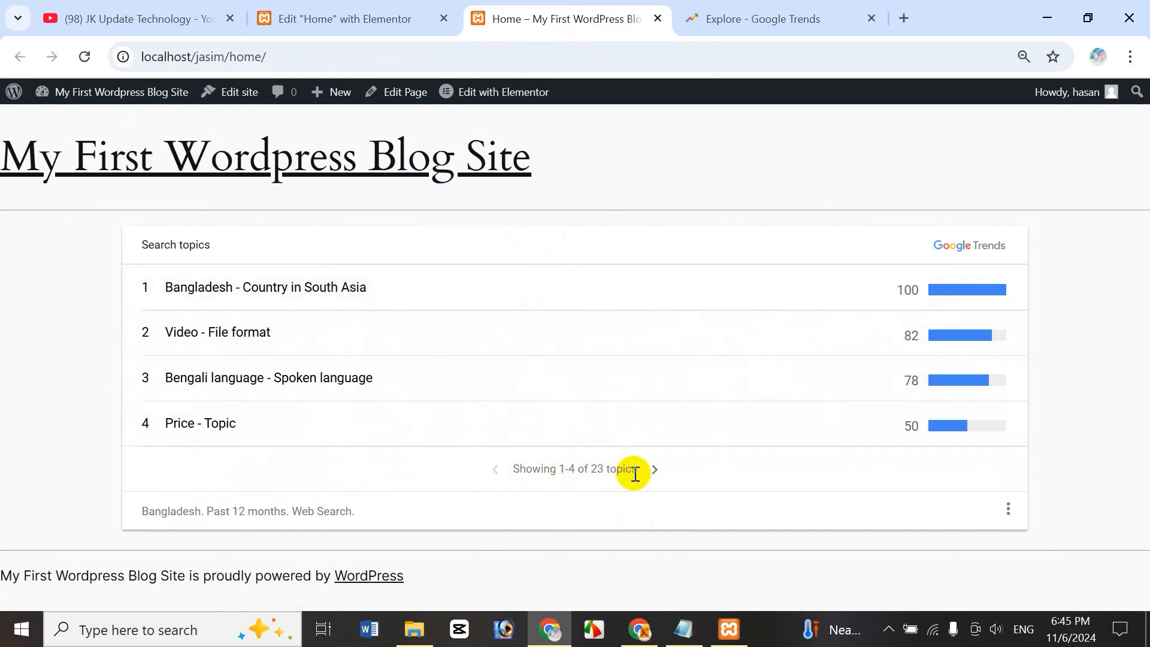
# Step: Browse two pages further through the embedded topics on the live Home page and review the HTML widget's code in Elementor
pyautogui.click(658, 469)
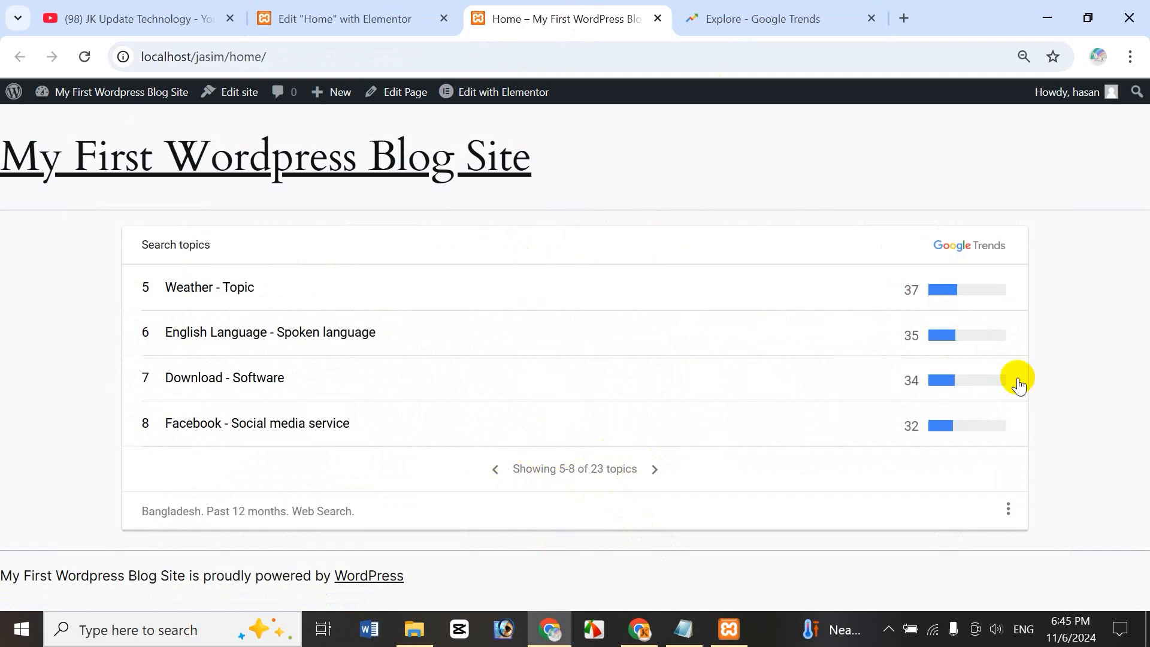
pyautogui.click(657, 470)
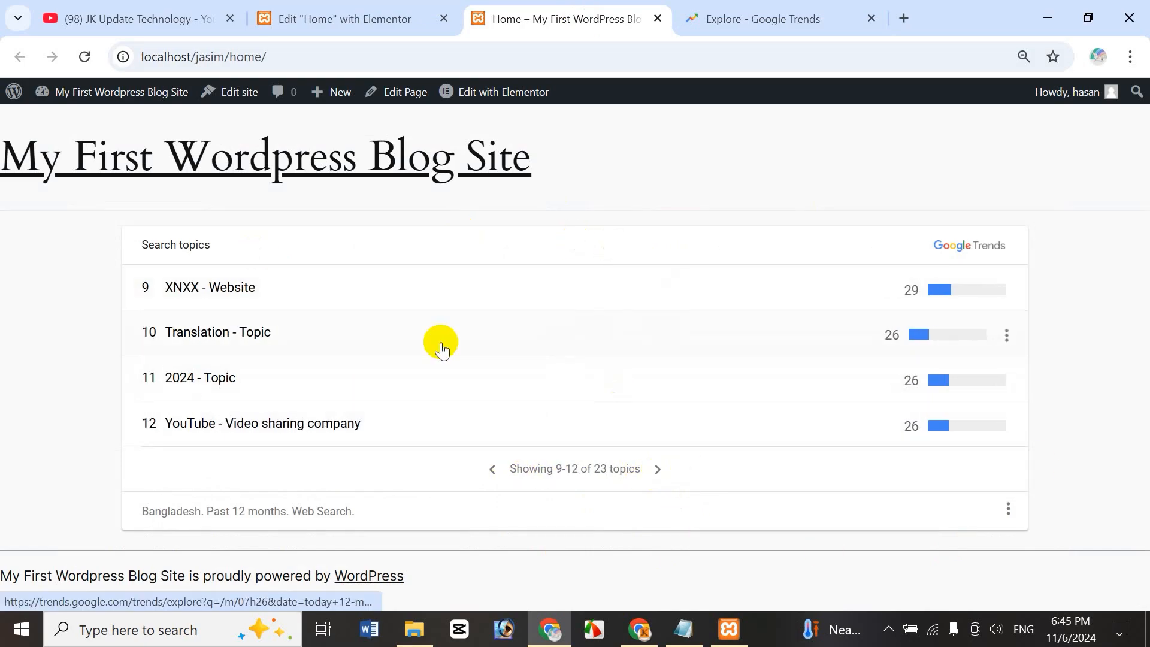
pyautogui.click(378, 19)
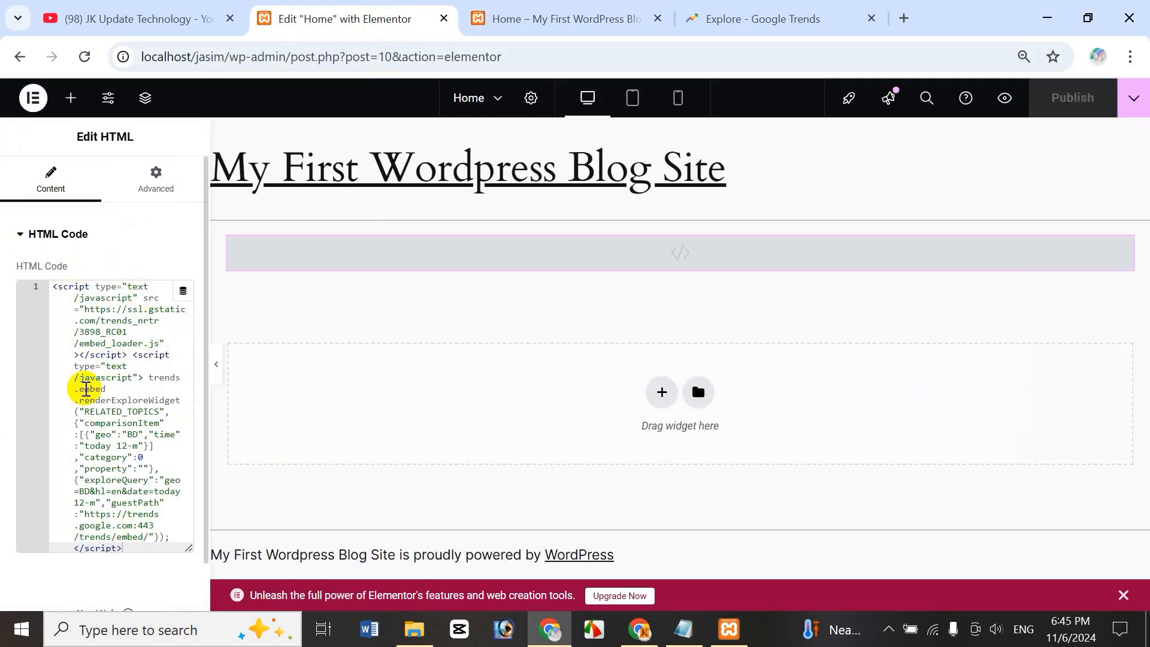
pyautogui.click(560, 20)
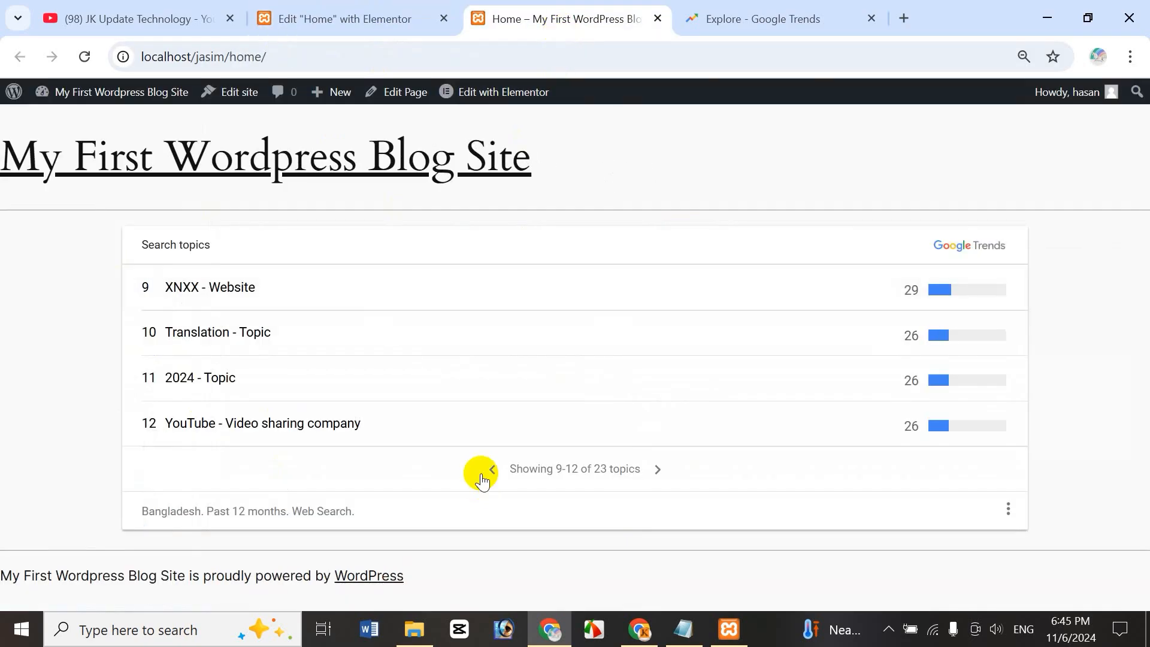
pyautogui.click(794, 23)
pyautogui.click(350, 21)
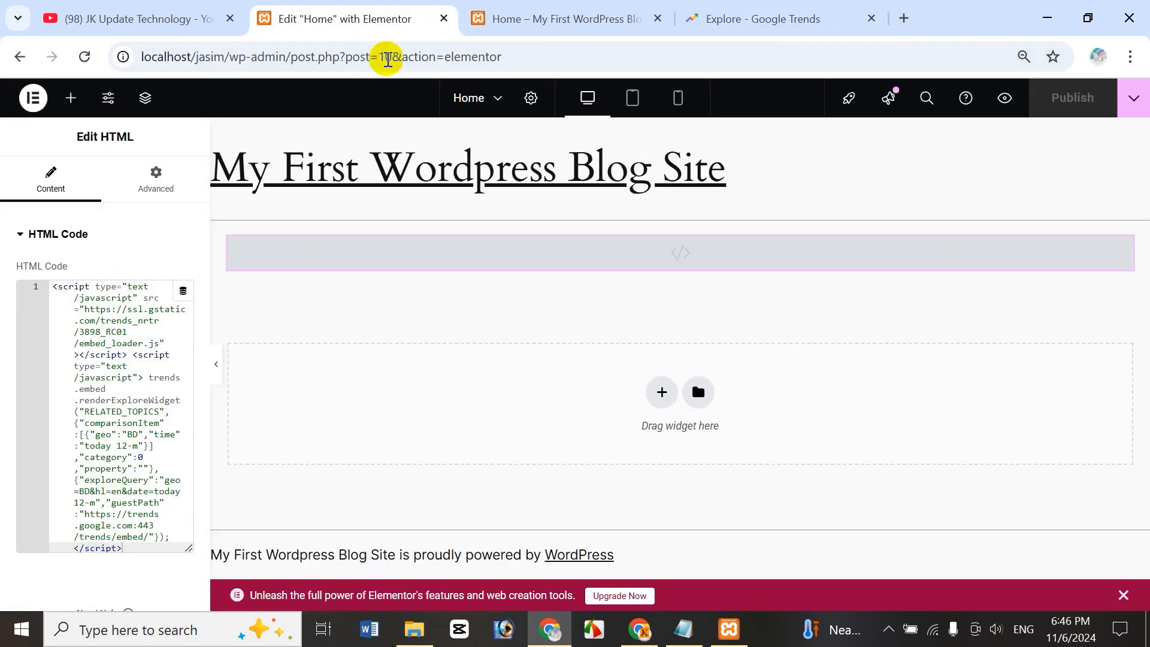
pyautogui.click(602, 19)
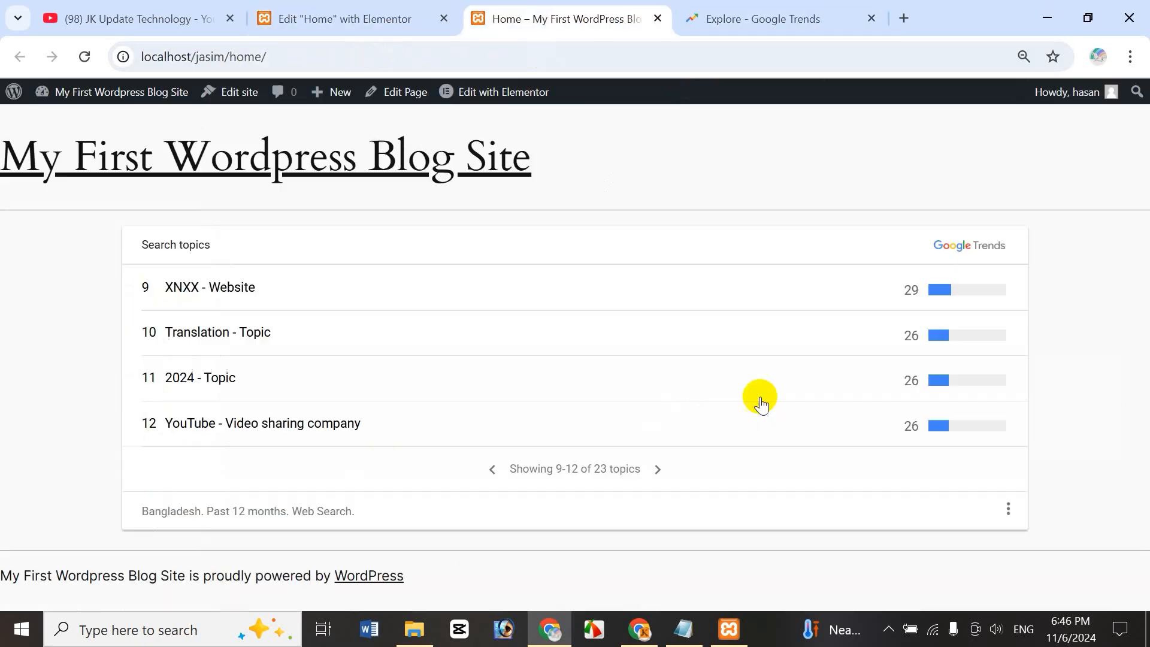
# Step: Close the Google Trends tab, search for marquee html tag in a new tab, and open the w3schools.in HTML Marquee Tag page
pyautogui.click(767, 17)
pyautogui.click(872, 19)
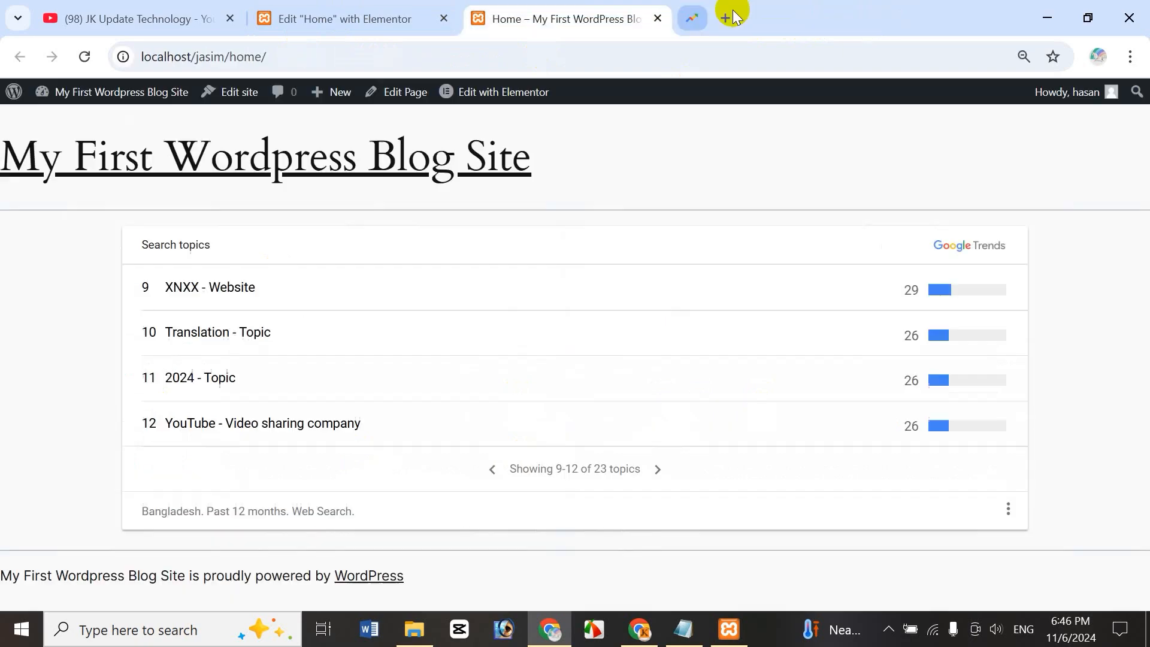
pyautogui.click(690, 21)
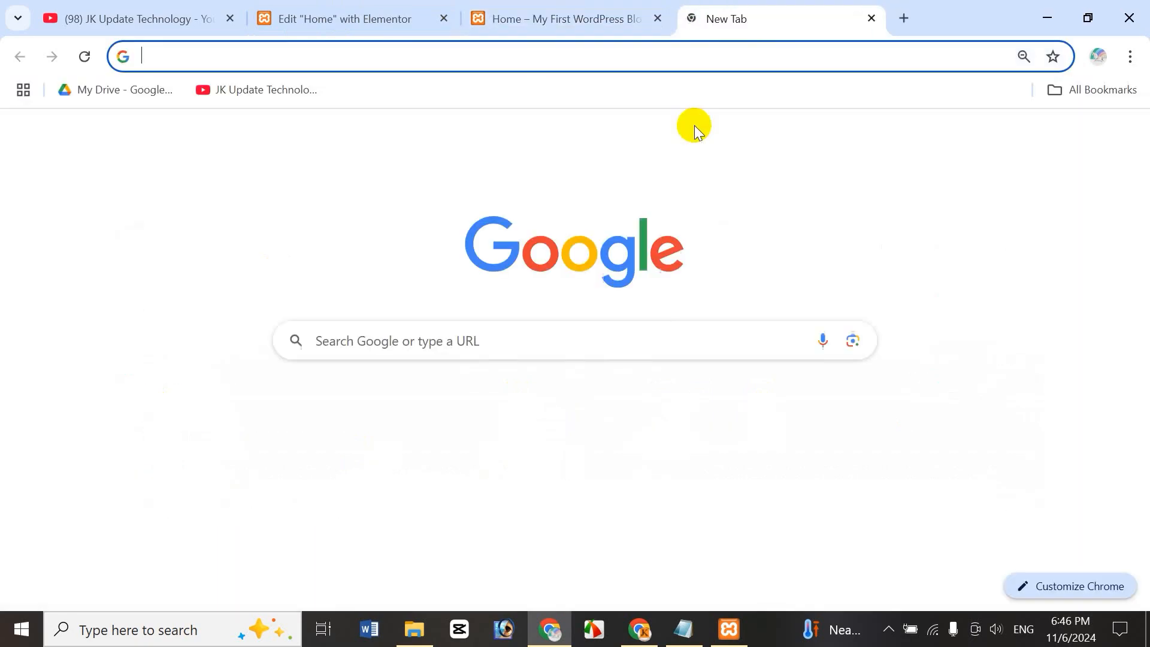
pyautogui.write('mq')
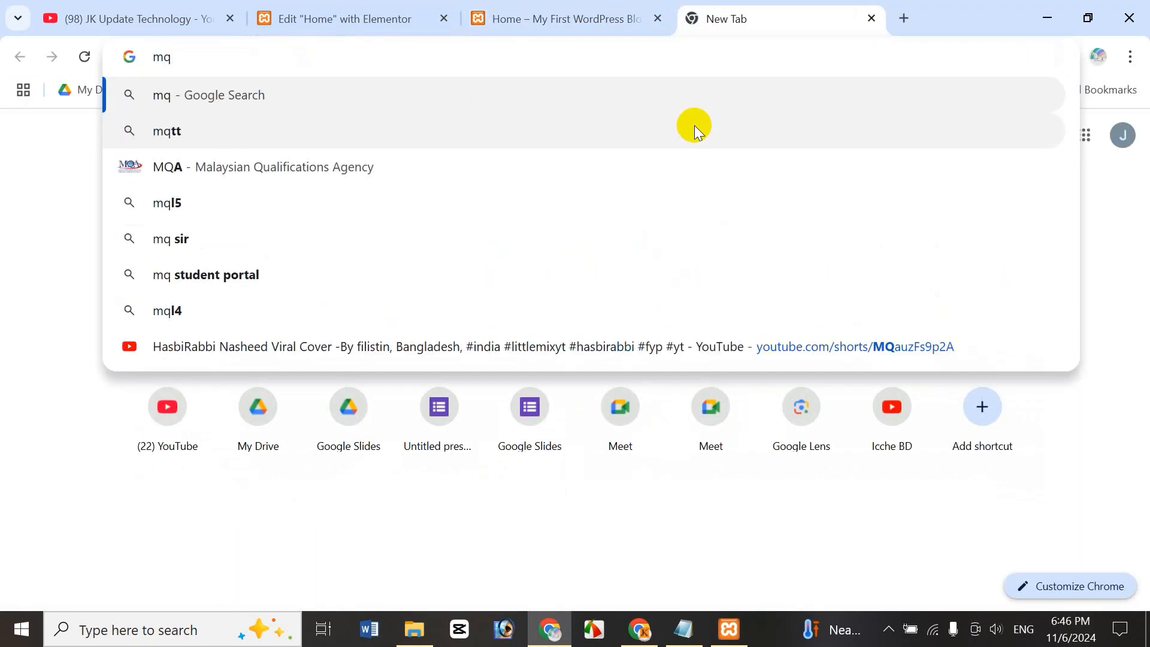
pyautogui.press('BackSpace')
pyautogui.write('a')
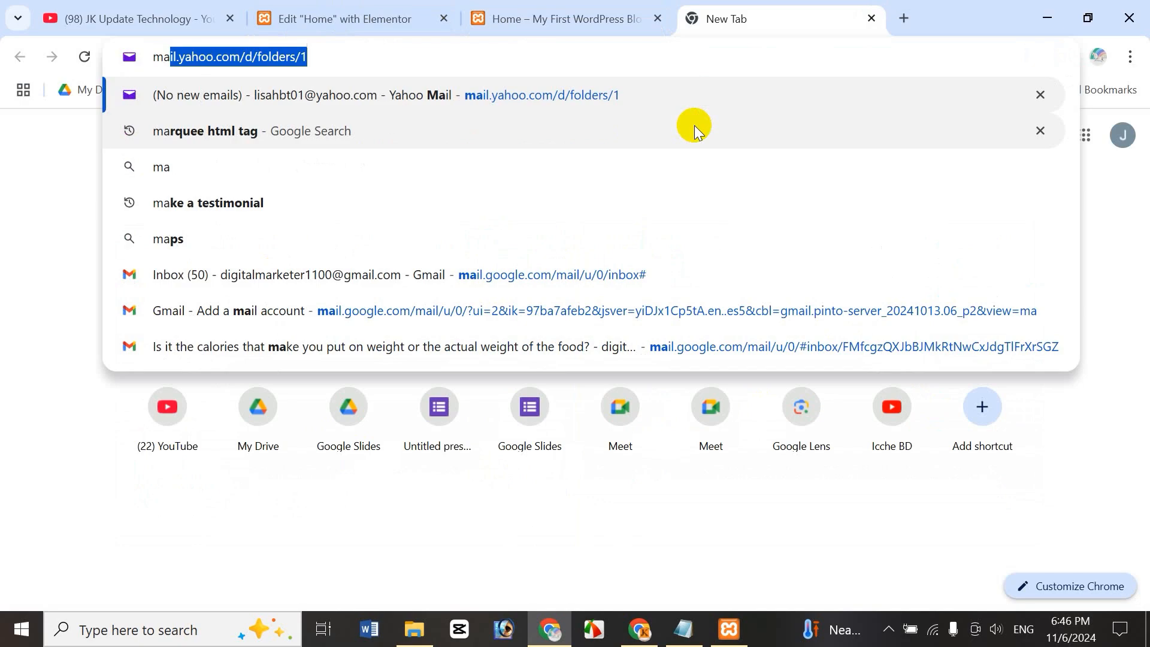
pyautogui.write('r')
pyautogui.press('Right')
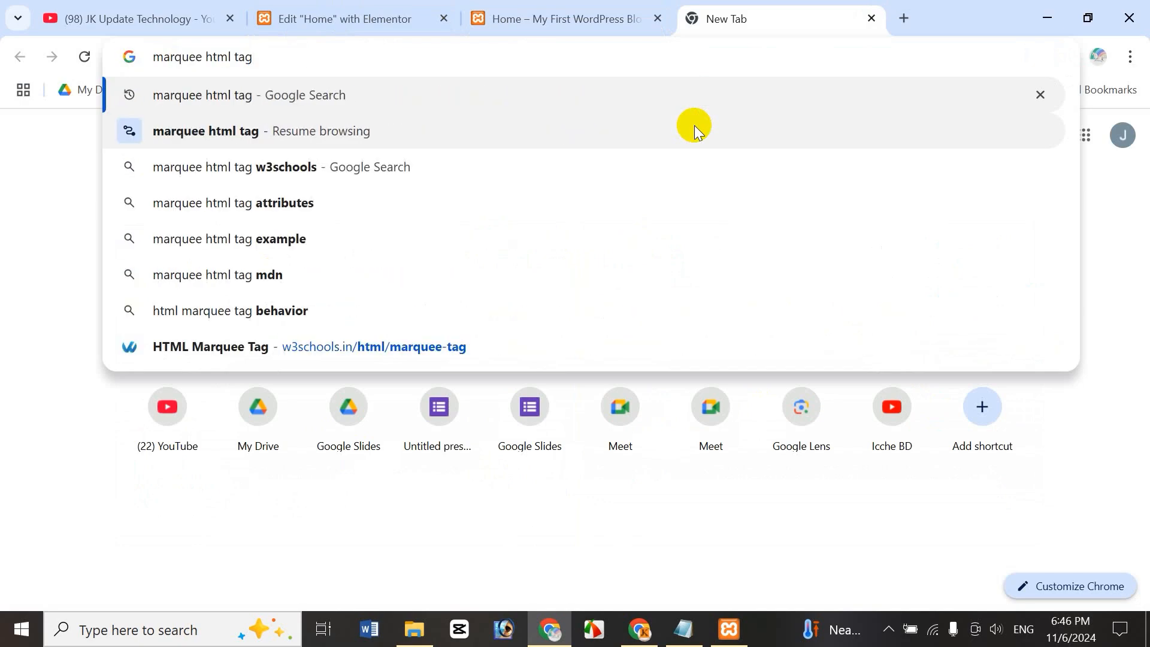
pyautogui.press('Return')
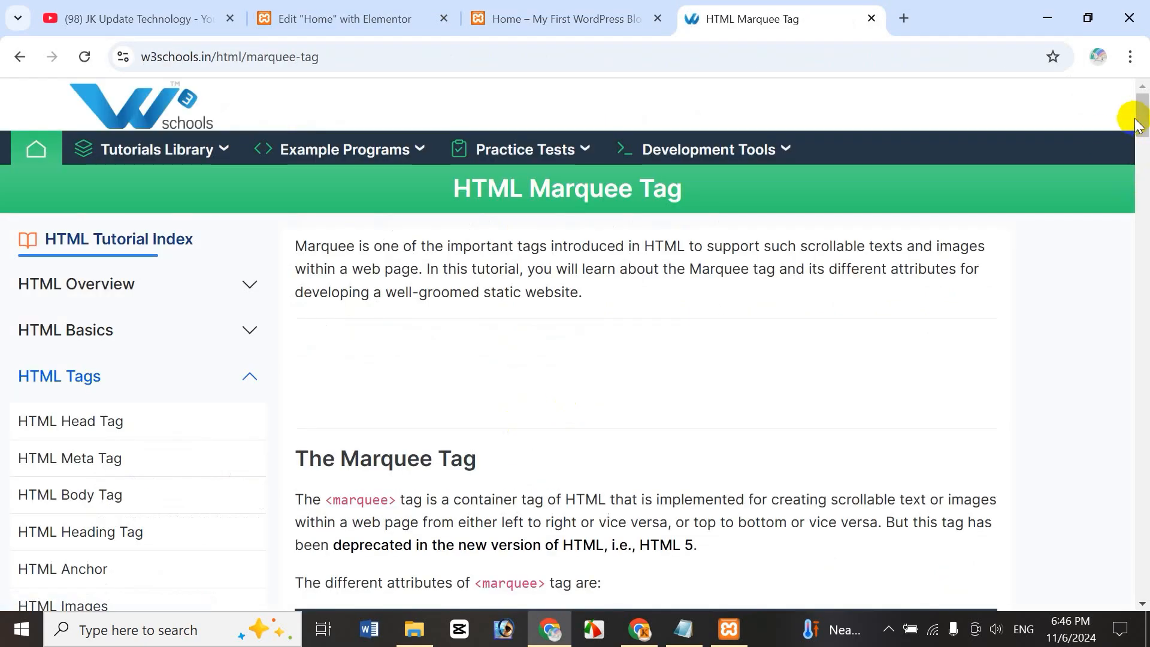
# Step: Copy the Scroll Up example code from the HTML Marquee Tag page
pyautogui.moveTo(1138, 123); pyautogui.dragTo(1144, 233)
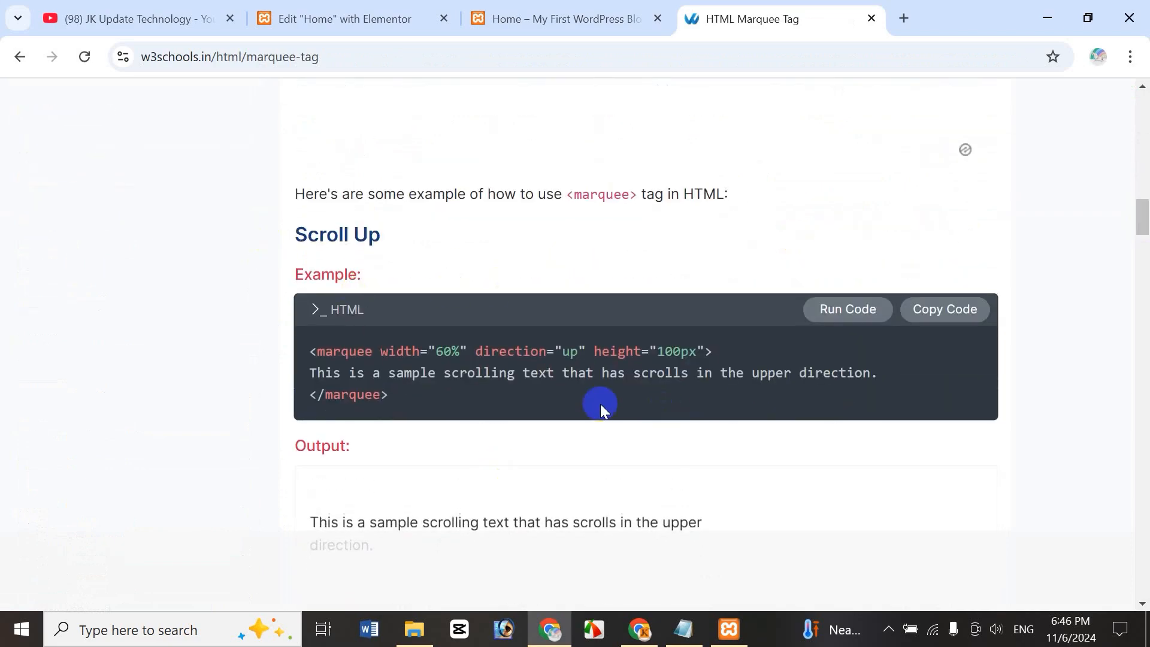
pyautogui.moveTo(1138, 218)
pyautogui.mouseDown()
pyautogui.moveTo(1145, 303)
pyautogui.moveTo(1144, 211)
pyautogui.moveTo(1144, 225)
pyautogui.mouseUp()
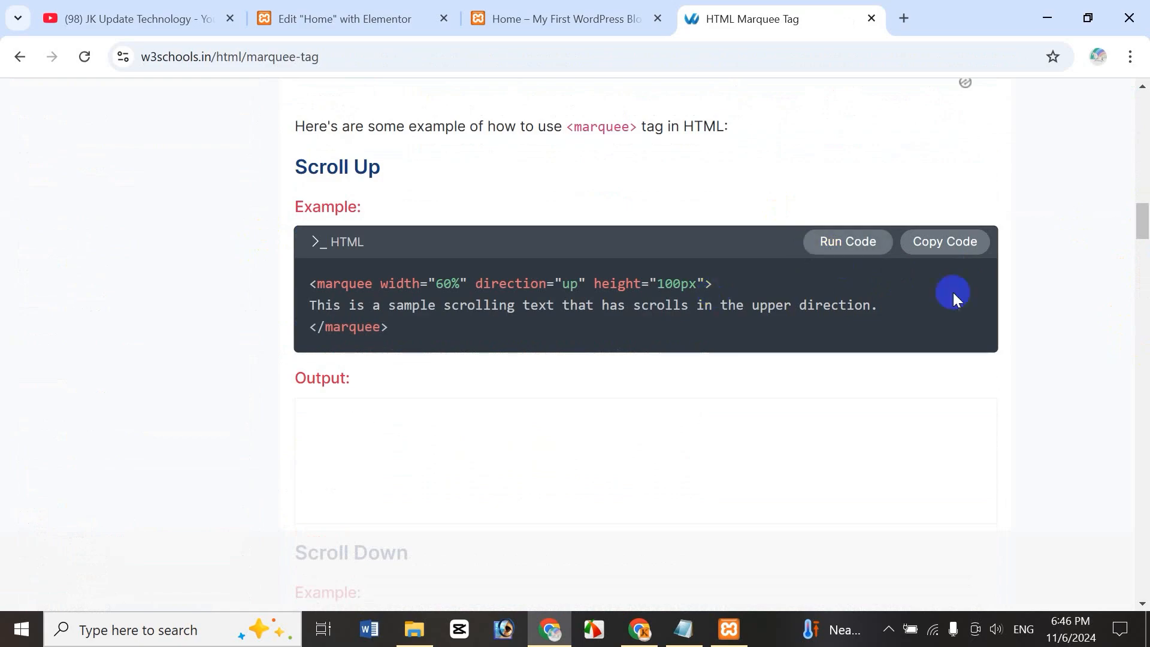
pyautogui.click(959, 246)
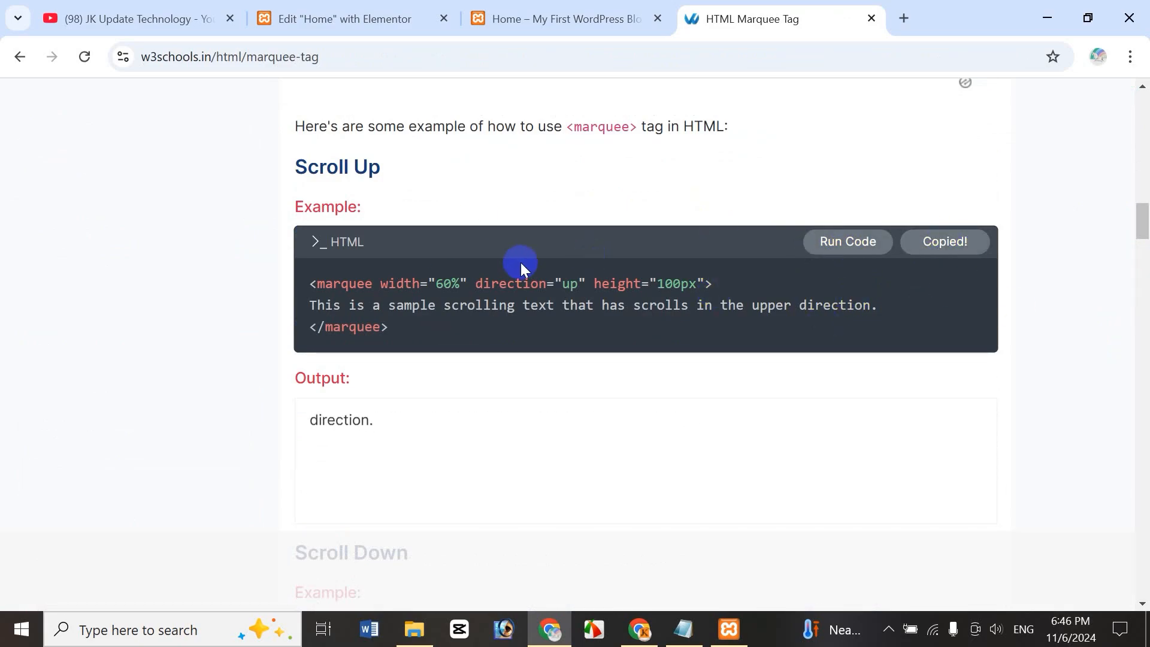
# Step: In the Elementor editor, add a single-column section below the Google Trends widget and place an HTML widget in it
pyautogui.click(336, 19)
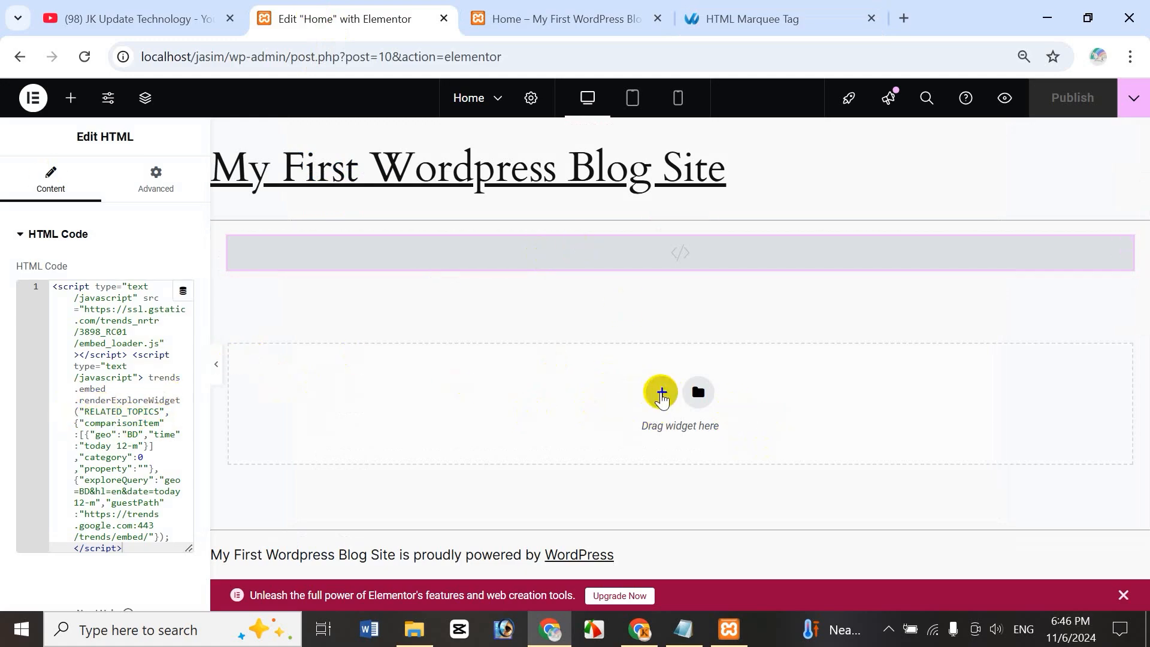
pyautogui.click(662, 394)
pyautogui.click(484, 443)
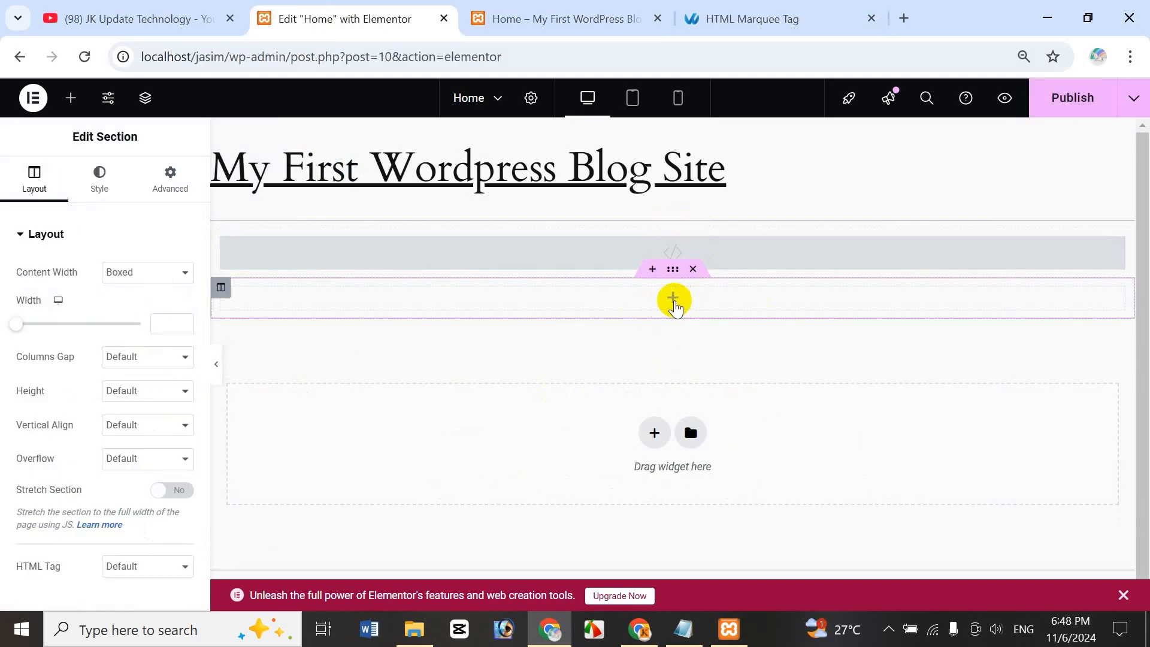
pyautogui.click(673, 300)
pyautogui.click(102, 206)
pyautogui.write('html')
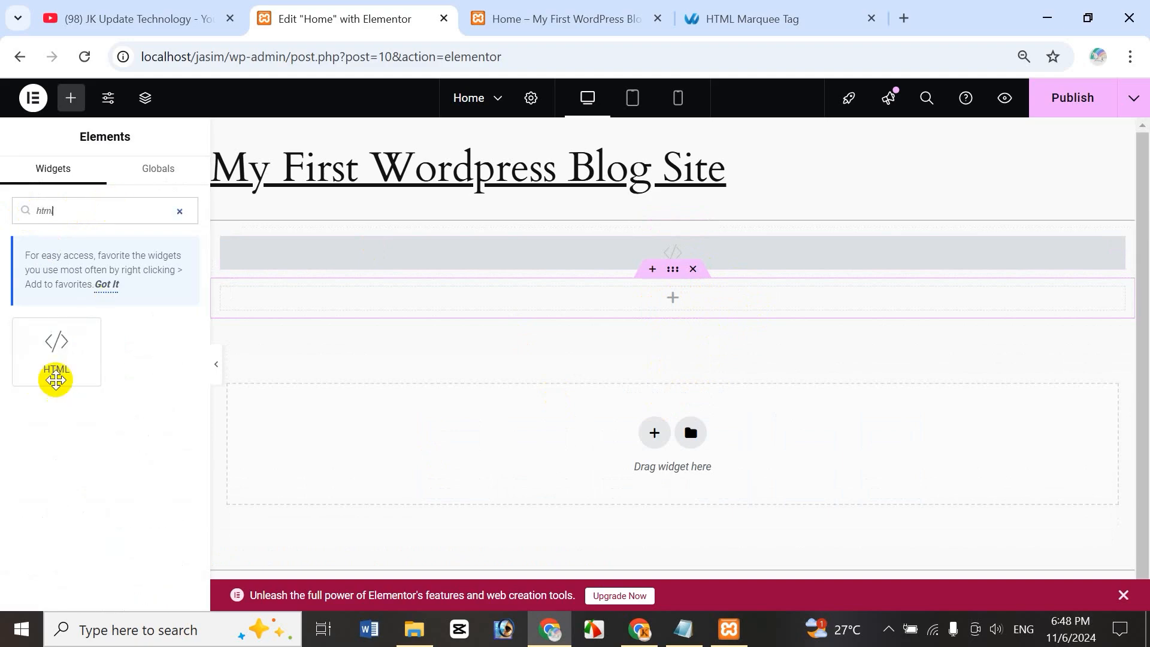
pyautogui.moveTo(55, 380); pyautogui.dragTo(678, 310)
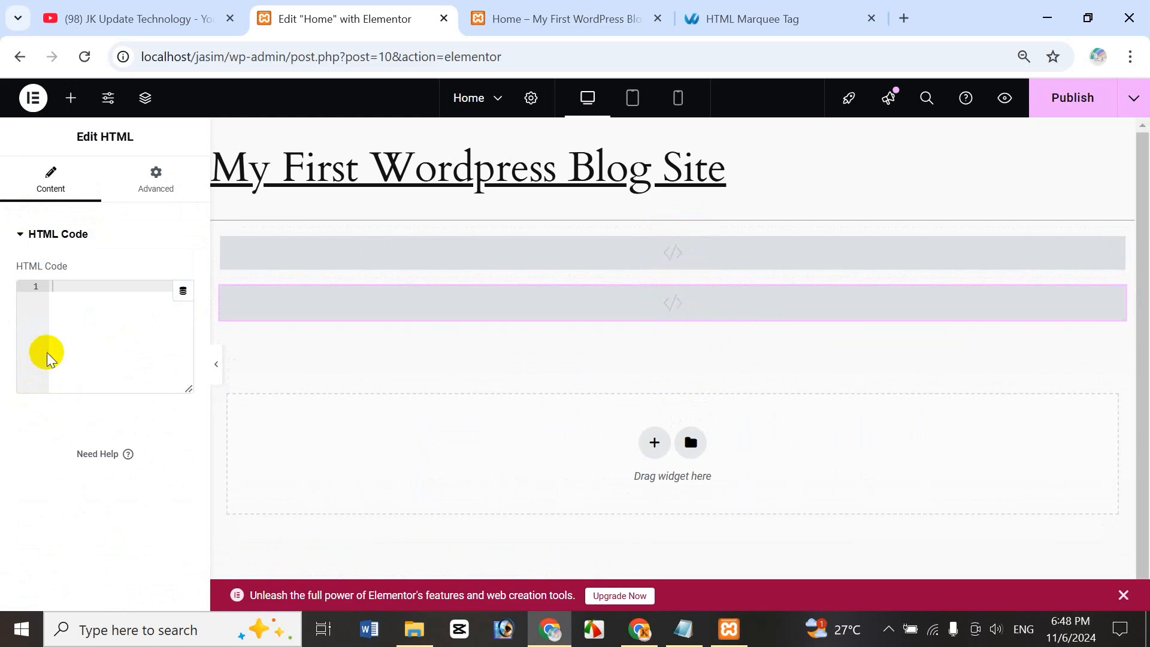
# Step: Paste the copied Scroll Up marquee code into the new HTML widget's code
pyautogui.click(767, 17)
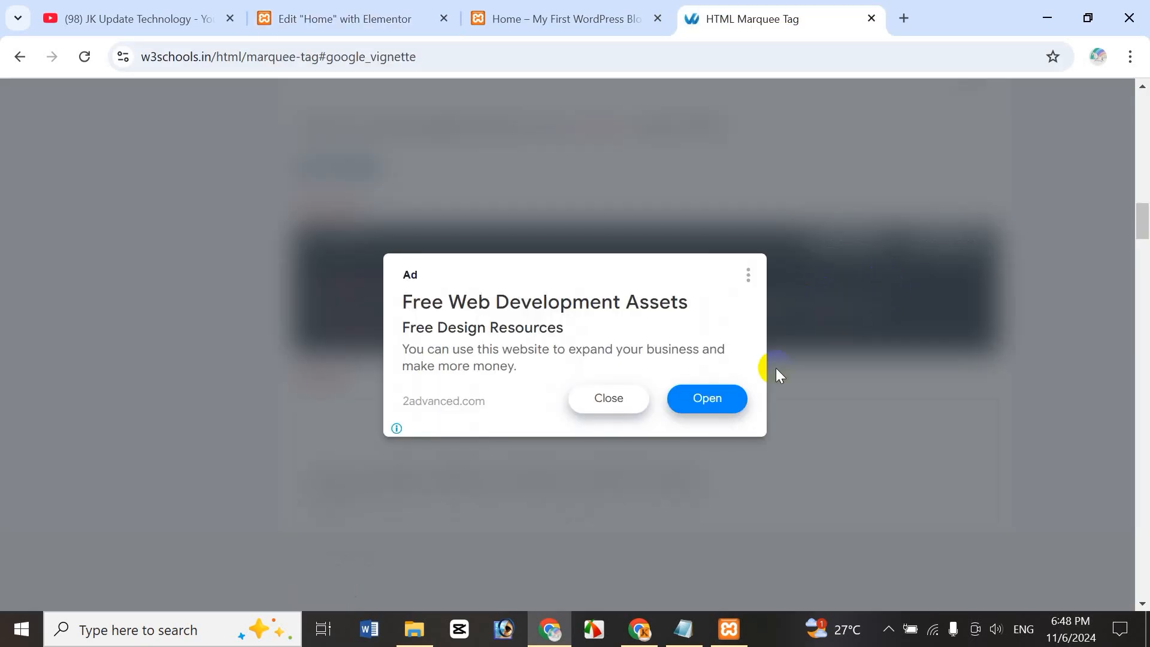
pyautogui.click(364, 18)
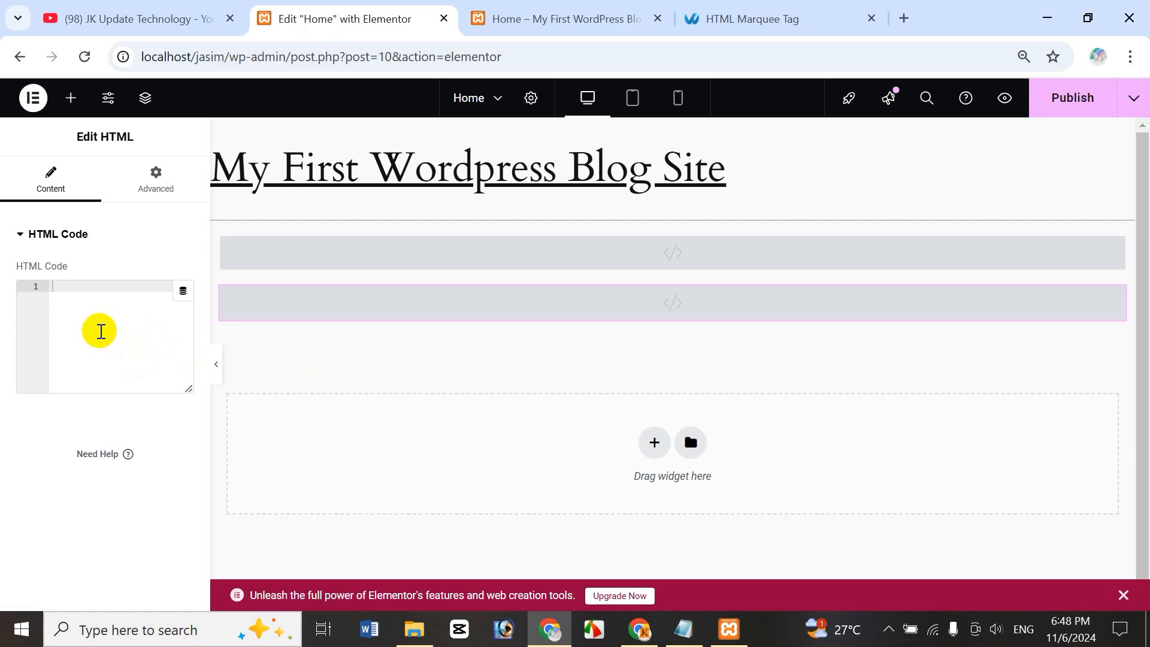
pyautogui.rightClick(87, 330)
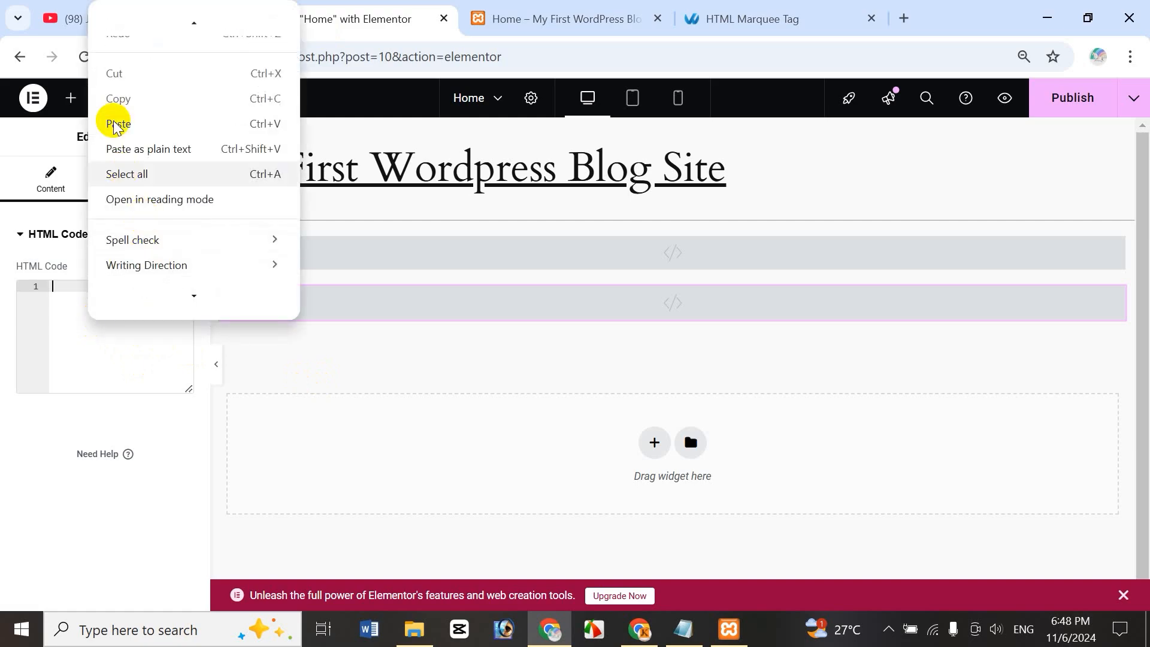
pyautogui.click(123, 108)
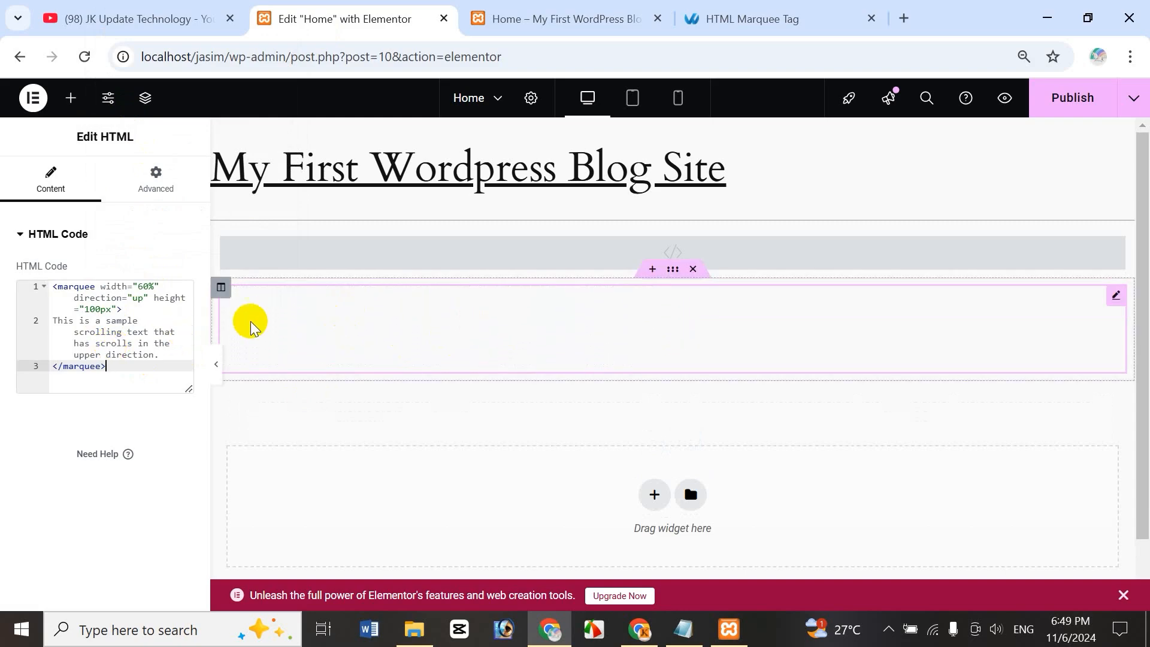
# Step: Dismiss the ad on the w3schools.in page and compare the Scroll Up example's output with the marquee in the Elementor editor
pyautogui.click(771, 18)
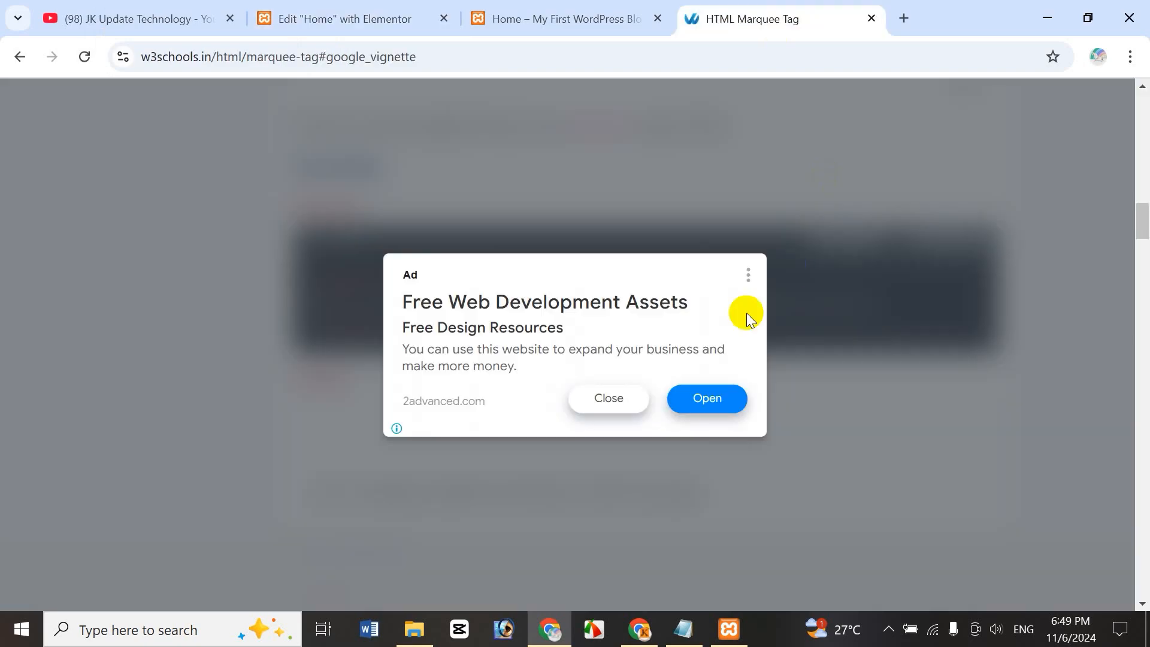
pyautogui.click(593, 414)
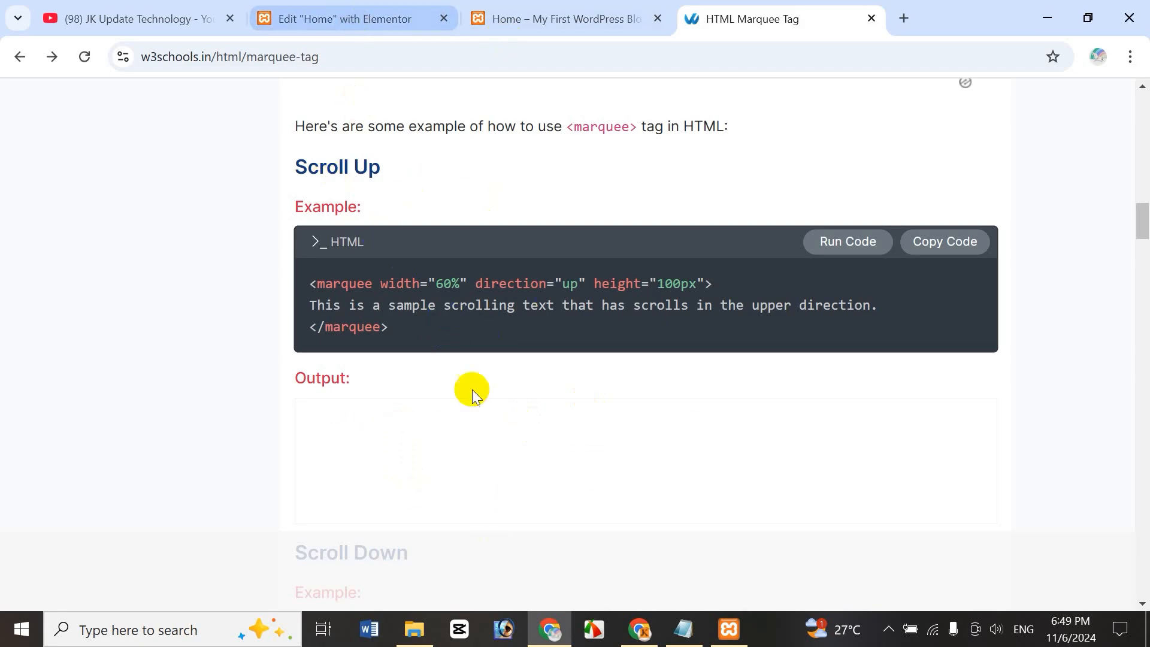
pyautogui.click(373, 20)
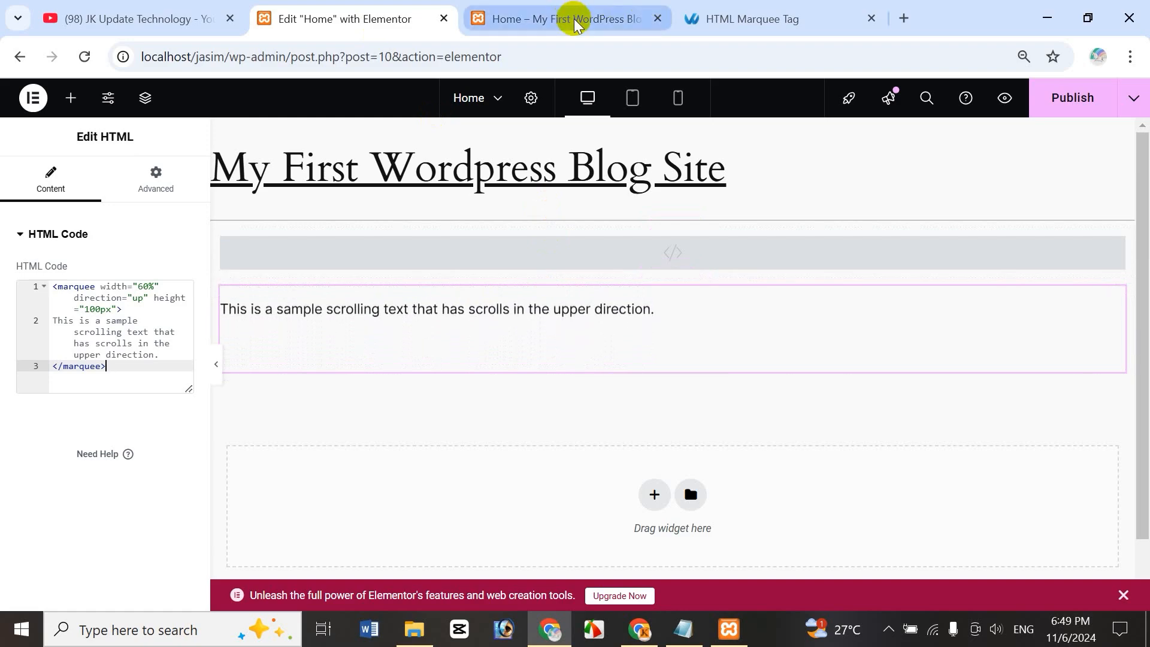
# Step: Publish the Home page with the marquee widget and return to the live Home page
pyautogui.click(1091, 98)
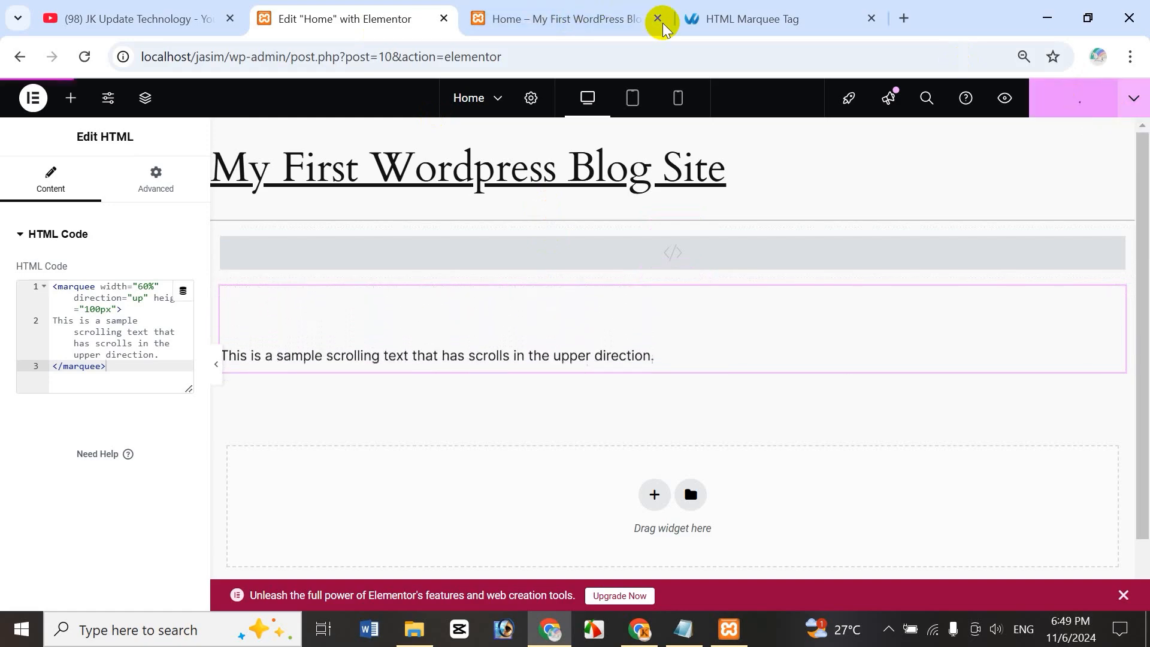
pyautogui.click(552, 20)
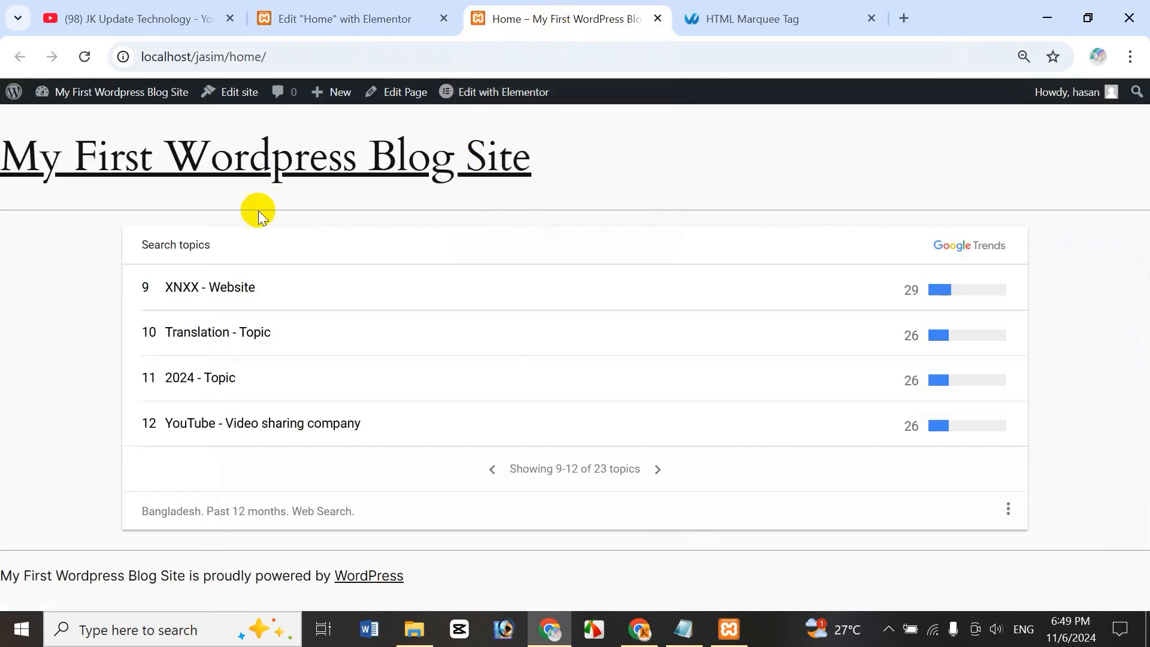